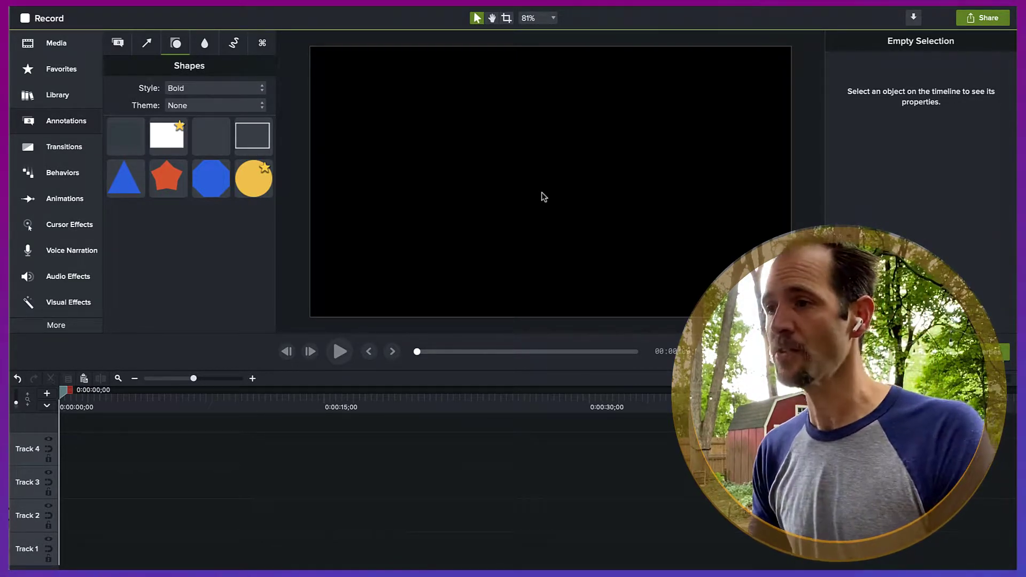
- Add the Bold-style ellipse shape to the canvas as a tall, narrow oval against the left edge, vertically centred
{"action": "left_click", "coordinate": [80, 121]}
{"action": "left_click", "coordinate": [84, 120]}
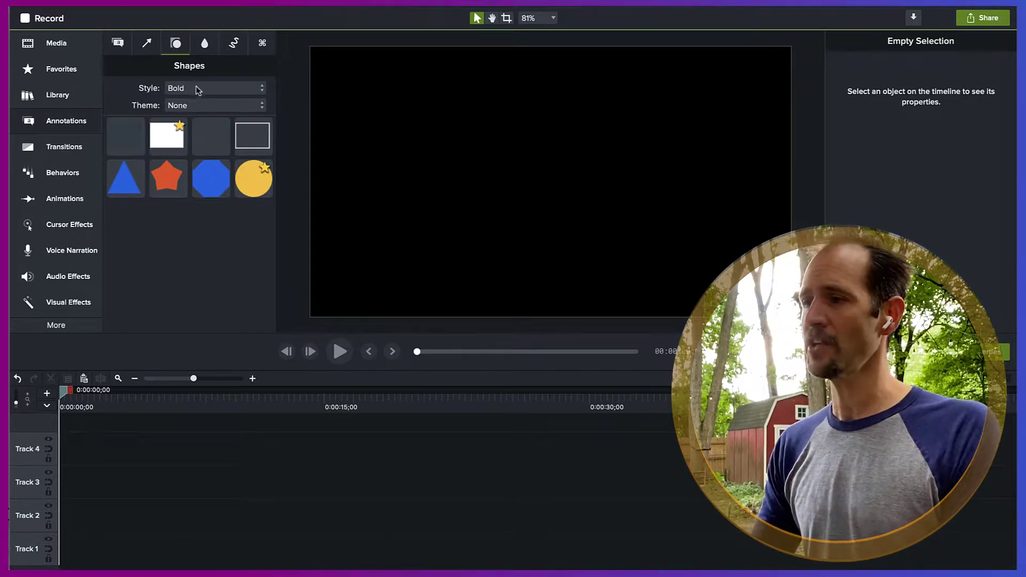
{"action": "left_click_drag", "start_coordinate": [252, 177], "coordinate": [342, 158]}
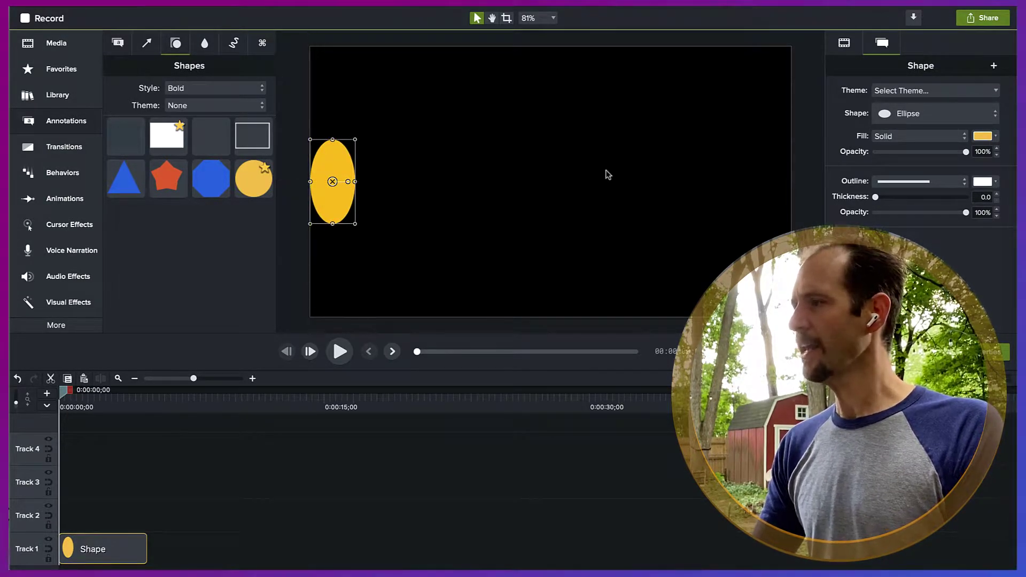
- Make the ellipse's fill fully transparent at 0% opacity and give it a white outline with a thickness of 10
{"action": "left_click_drag", "start_coordinate": [965, 151], "coordinate": [863, 153]}
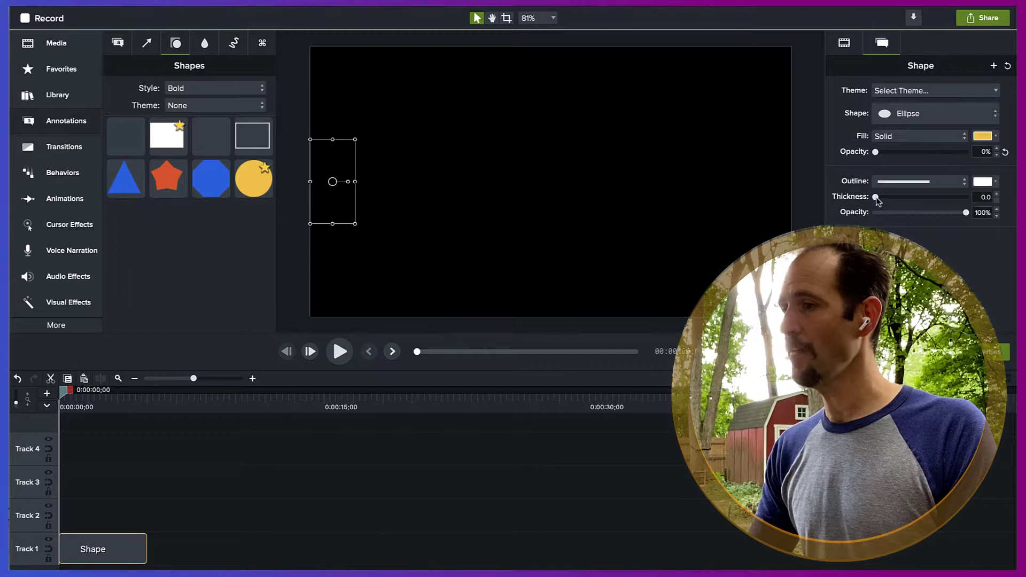
{"action": "left_click_drag", "start_coordinate": [876, 197], "coordinate": [885, 197]}
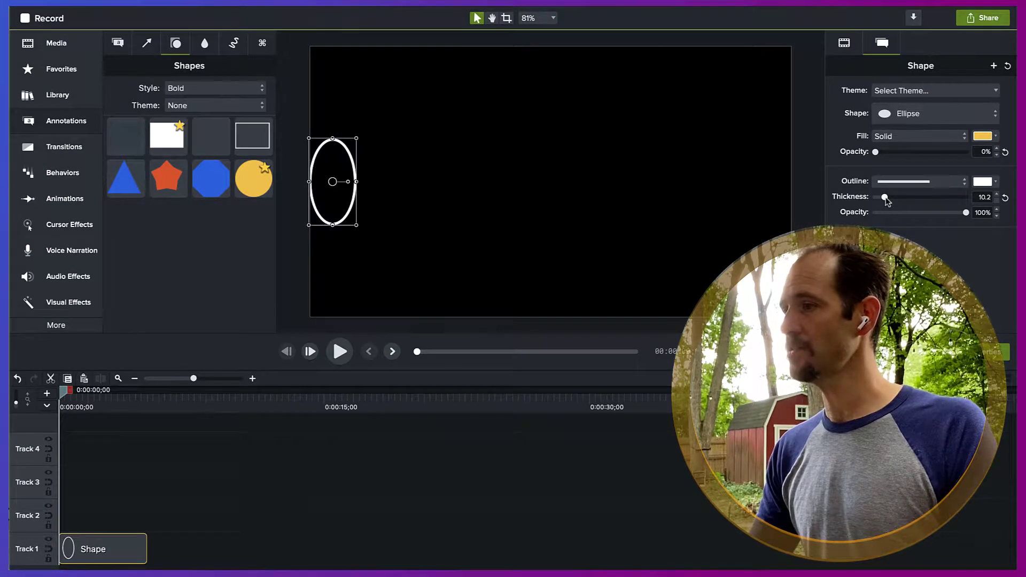
{"action": "double_click", "coordinate": [981, 197]}
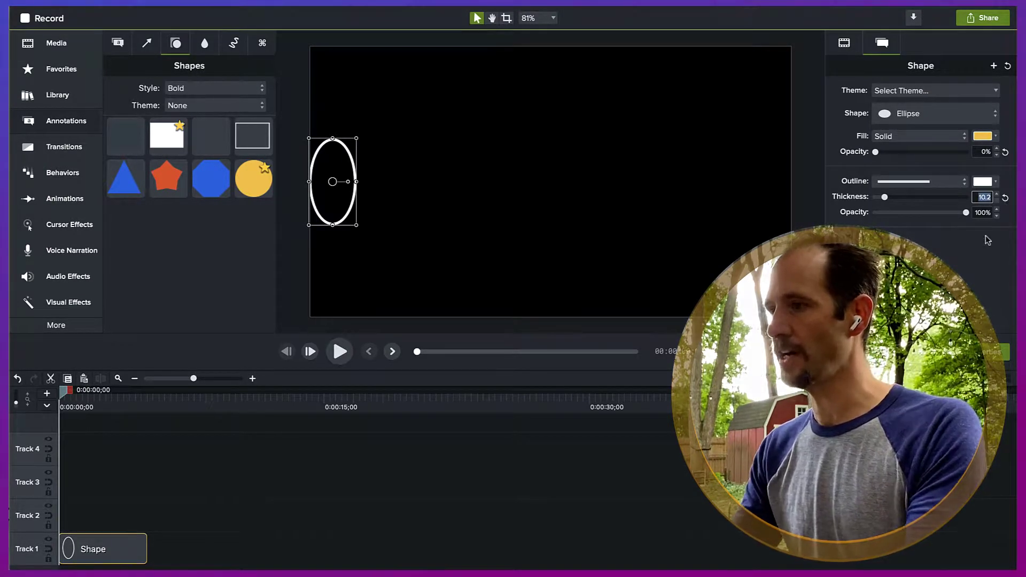
{"action": "type", "text": "20"}
{"action": "key", "text": "Return"}
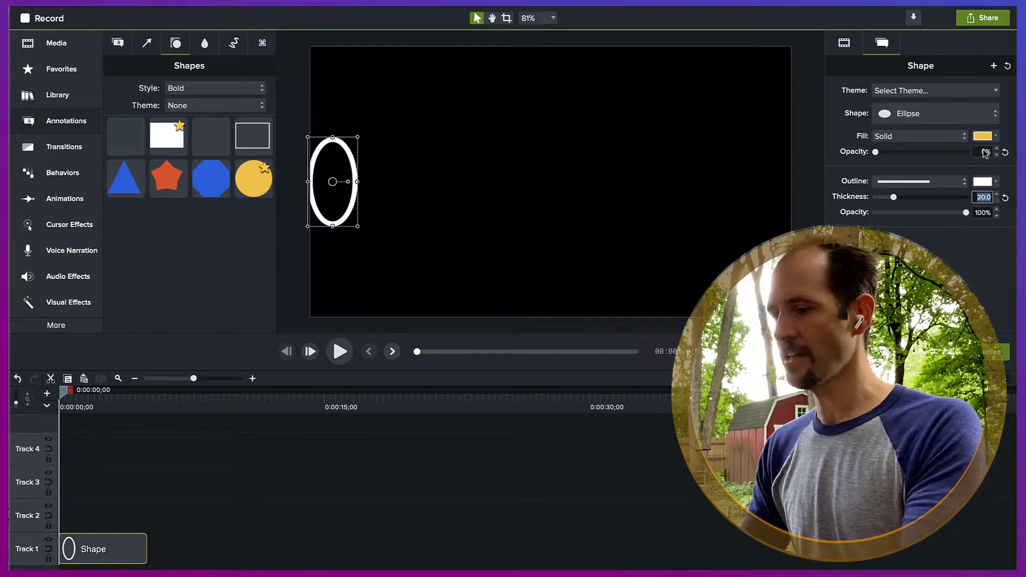
{"action": "type", "text": "10"}
{"action": "key", "text": "Return"}
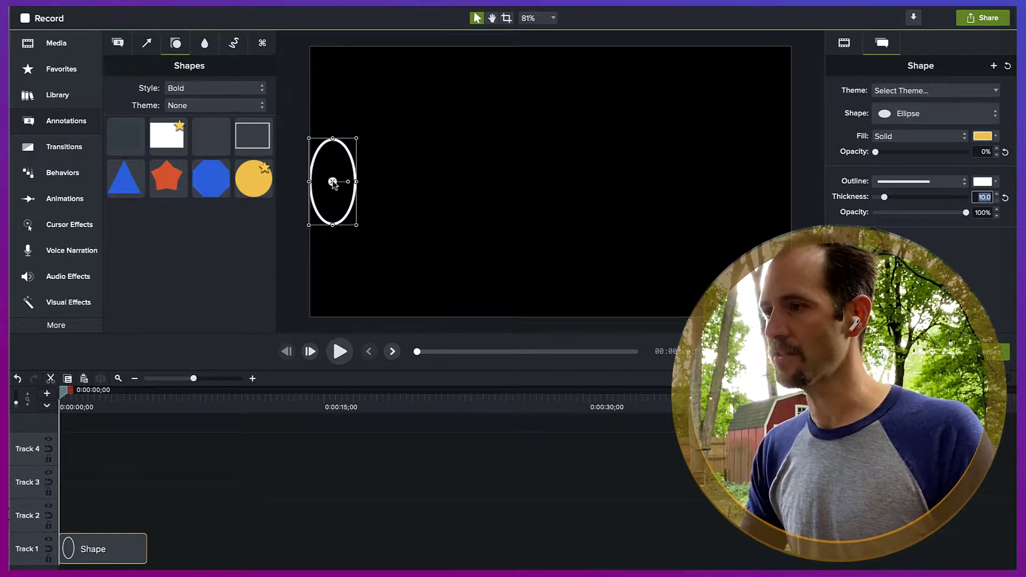
- Fit the ellipse just inside the canvas's left edge, narrow it slightly, and place a copy immediately to its right
{"action": "left_click_drag", "start_coordinate": [335, 183], "coordinate": [336, 184]}
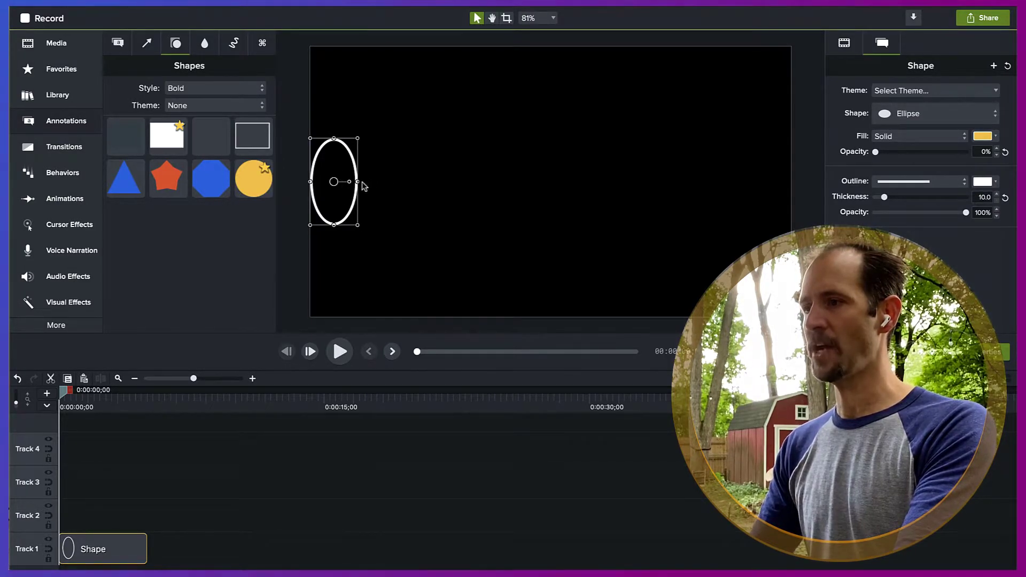
{"action": "left_click_drag", "start_coordinate": [358, 182], "coordinate": [353, 184]}
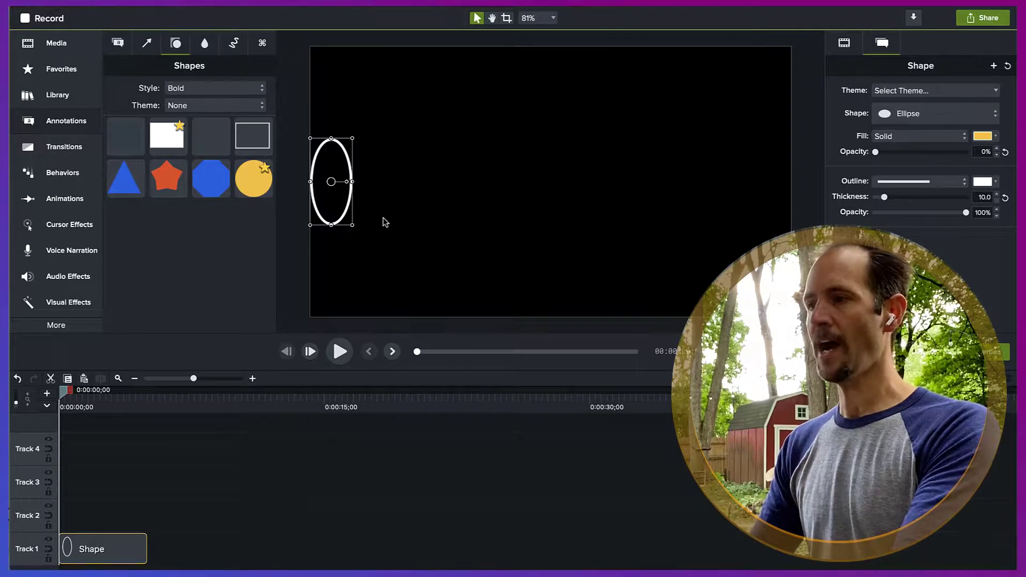
{"action": "key", "text": "ctrl+c"}
{"action": "key", "text": "ctrl+v"}
{"action": "key", "text": "Right"}
{"action": "key", "text": "Right"}
{"action": "key", "text": "Right"}
{"action": "key", "text": "Right"}
{"action": "key", "text": "Right"}
{"action": "key", "text": "Right"}
{"action": "key", "text": "Right"}
{"action": "key", "text": "Right"}
{"action": "key", "text": "Right"}
{"action": "key", "text": "Right"}
{"action": "key", "text": "Right"}
{"action": "key", "text": "Right"}
{"action": "key", "text": "Right"}
{"action": "key", "text": "Right"}
{"action": "key", "text": "Right"}
{"action": "key", "text": "Right"}
{"action": "key", "text": "Right"}
{"action": "key", "text": "Right"}
{"action": "key", "text": "Right"}
{"action": "key", "text": "Right"}
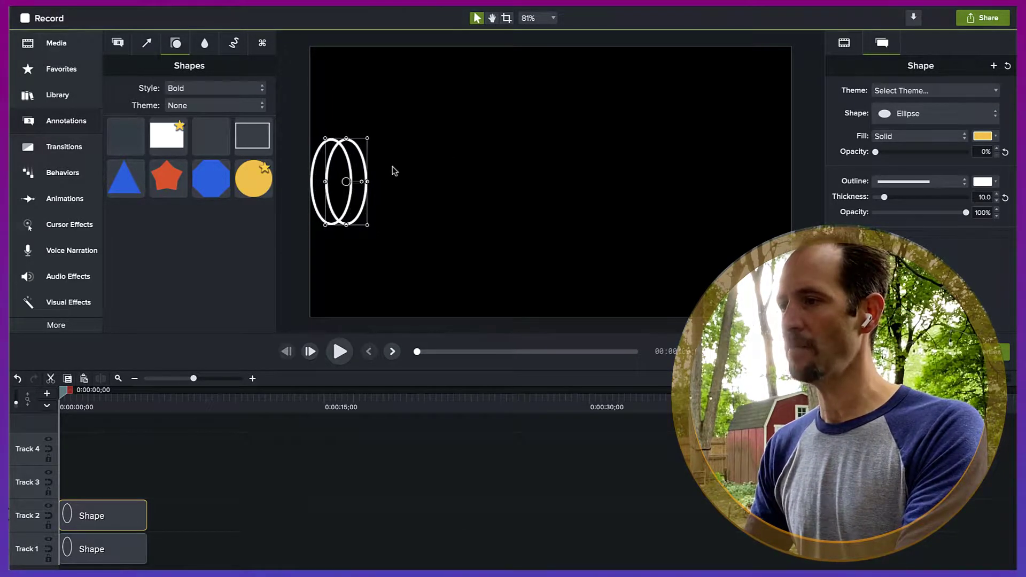
{"action": "key", "text": "Right"}
{"action": "key", "text": "Right"}
{"action": "key", "text": "Right"}
{"action": "key", "text": "Right"}
{"action": "key", "text": "Right"}
{"action": "key", "text": "Right"}
{"action": "key", "text": "Right"}
{"action": "key", "text": "Right"}
{"action": "key", "text": "Right"}
{"action": "key", "text": "Right"}
{"action": "key", "text": "Right"}
{"action": "key", "text": "Right"}
{"action": "key", "text": "Right"}
{"action": "key", "text": "Right"}
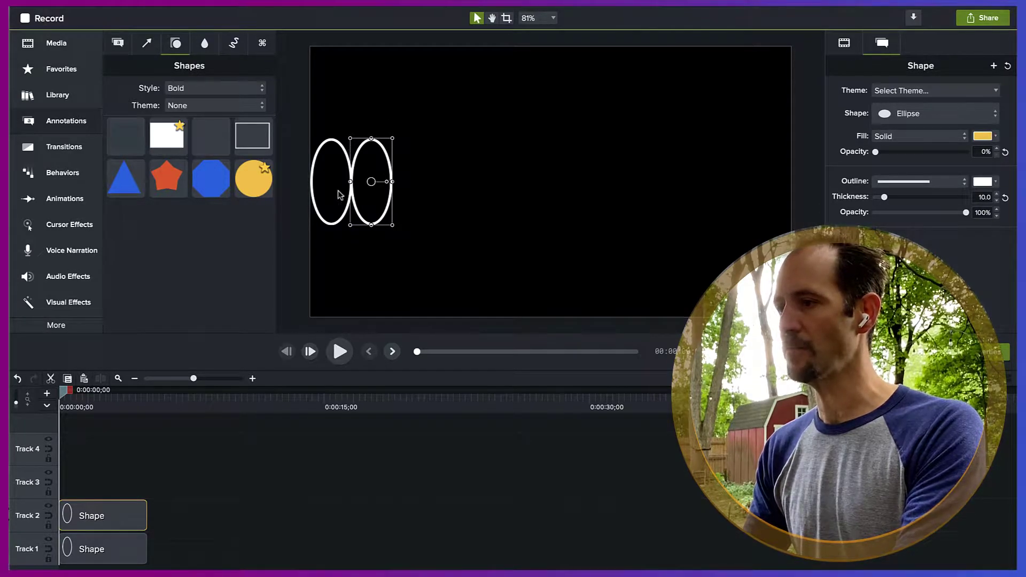
- Fine-adjust the second ellipse's horizontal position so its outline overlaps the first ellipse's outline where they touch
{"action": "scroll", "coordinate": [337, 194], "scroll_direction": "up", "scroll_amount": 5}
{"action": "left_click_drag", "start_coordinate": [339, 194], "coordinate": [688, 189]}
{"action": "left_click_drag", "start_coordinate": [408, 195], "coordinate": [481, 197]}
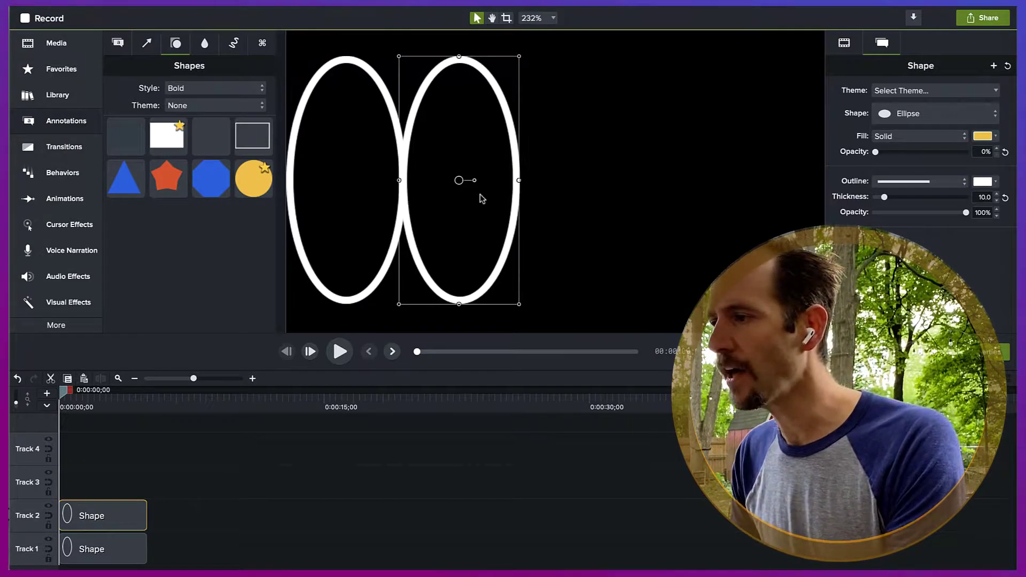
{"action": "key", "text": "Left"}
{"action": "key", "text": "Left"}
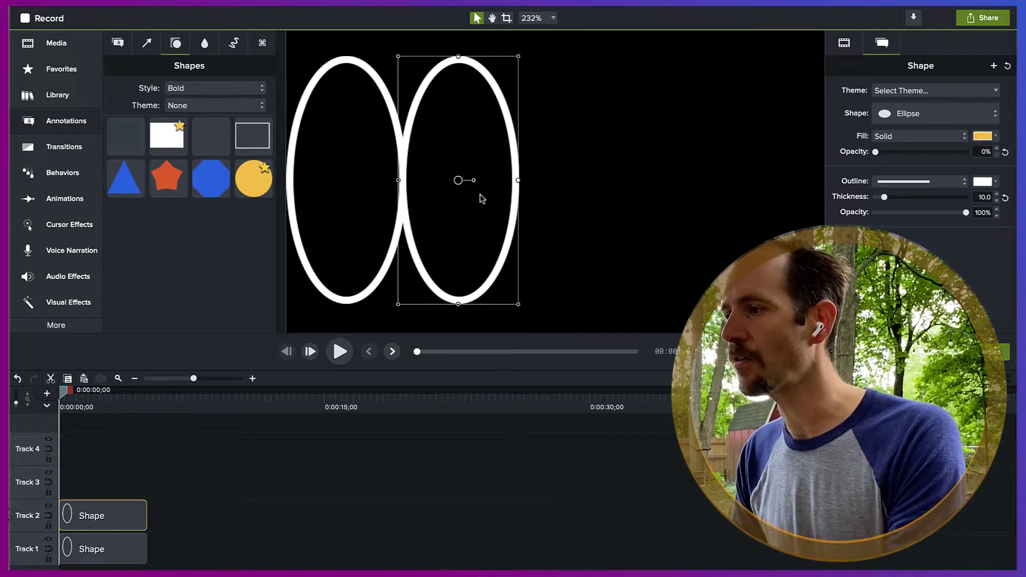
- Duplicate both ellipses and place the copies to the right to form a row of four touching ellipses
{"action": "scroll", "coordinate": [480, 198], "scroll_direction": "down", "scroll_amount": 1}
{"action": "scroll", "coordinate": [487, 204], "scroll_direction": "down", "scroll_amount": 2}
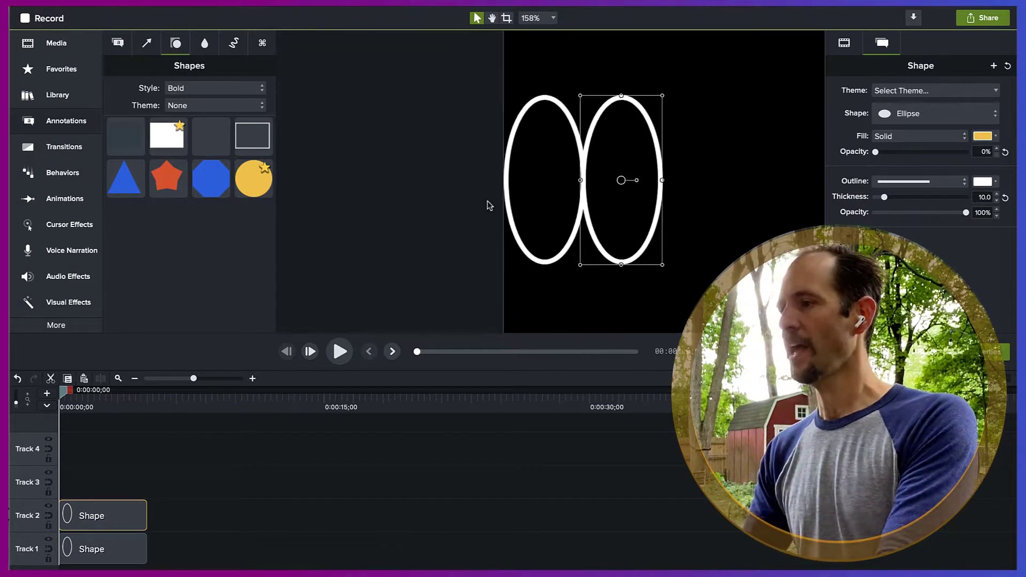
{"action": "left_click", "coordinate": [119, 553], "text": "ctrl"}
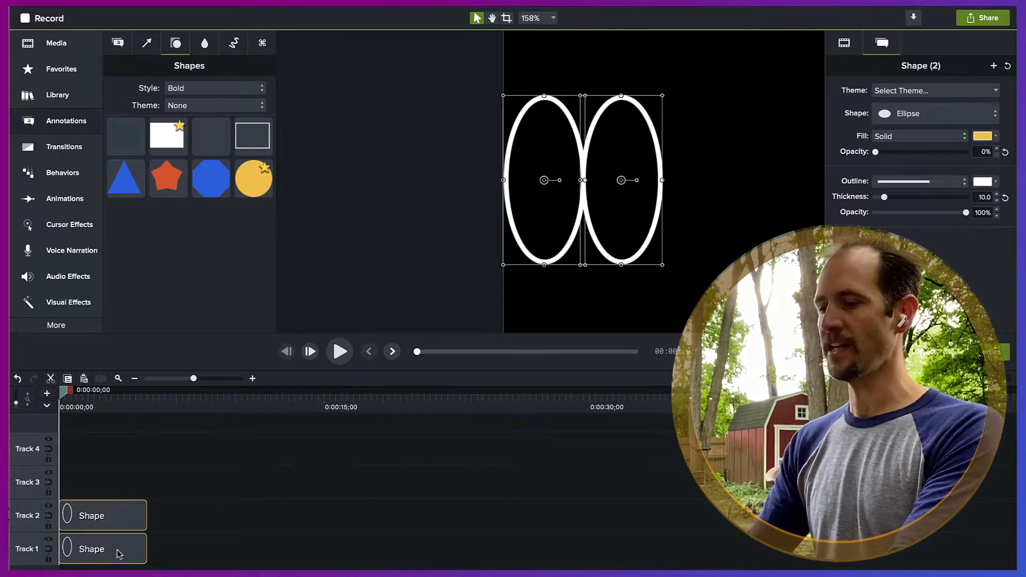
{"action": "key", "text": "ctrl+v"}
{"action": "scroll", "coordinate": [629, 213], "scroll_direction": "down", "scroll_amount": 1}
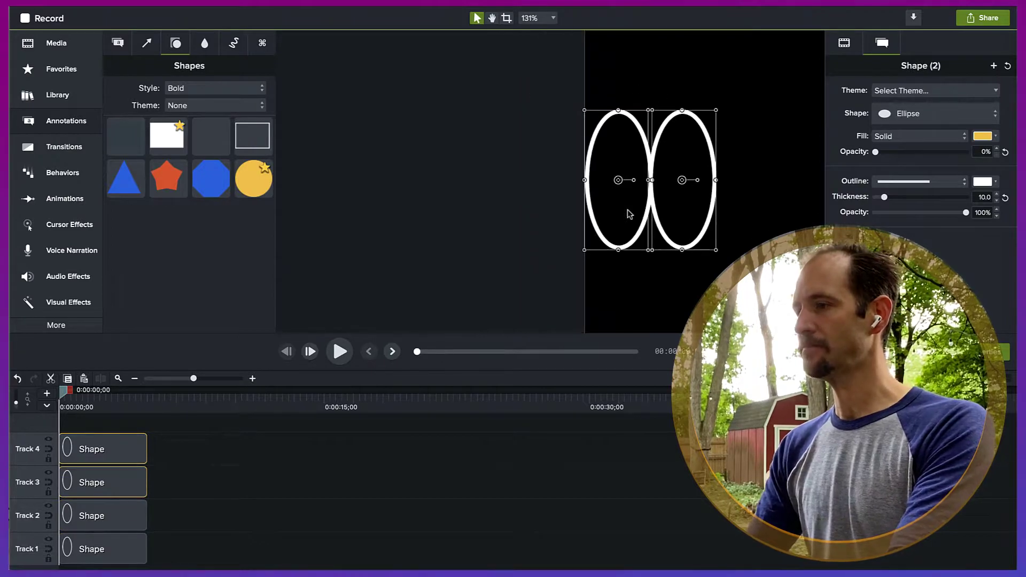
{"action": "left_click_drag", "start_coordinate": [629, 212], "coordinate": [281, 214]}
{"action": "left_click_drag", "start_coordinate": [331, 181], "coordinate": [460, 182]}
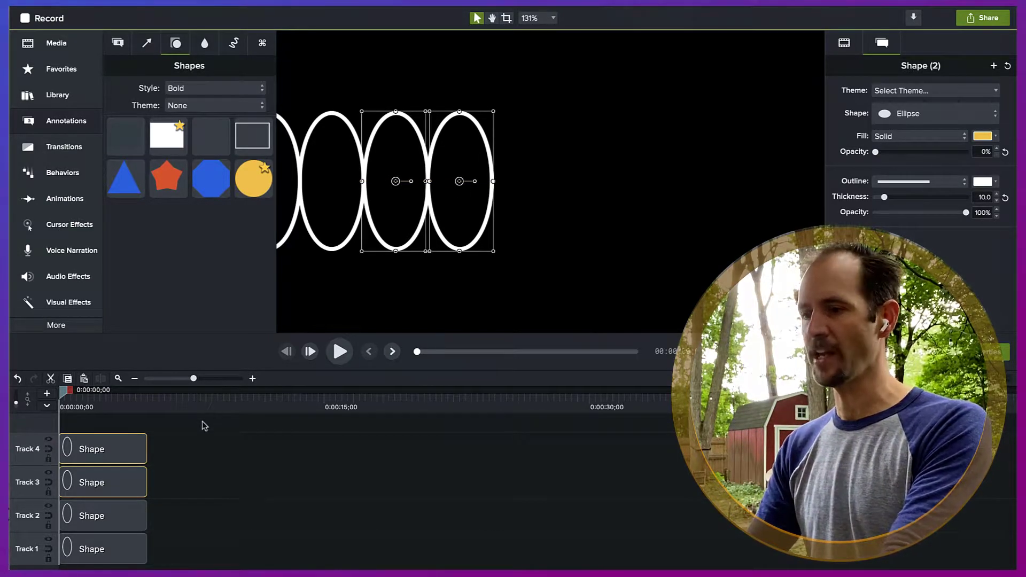
- Duplicate all four ellipses and align the copies to the right to extend the row to eight
{"action": "left_click_drag", "start_coordinate": [202, 423], "coordinate": [101, 569]}
{"action": "key", "text": "super+v"}
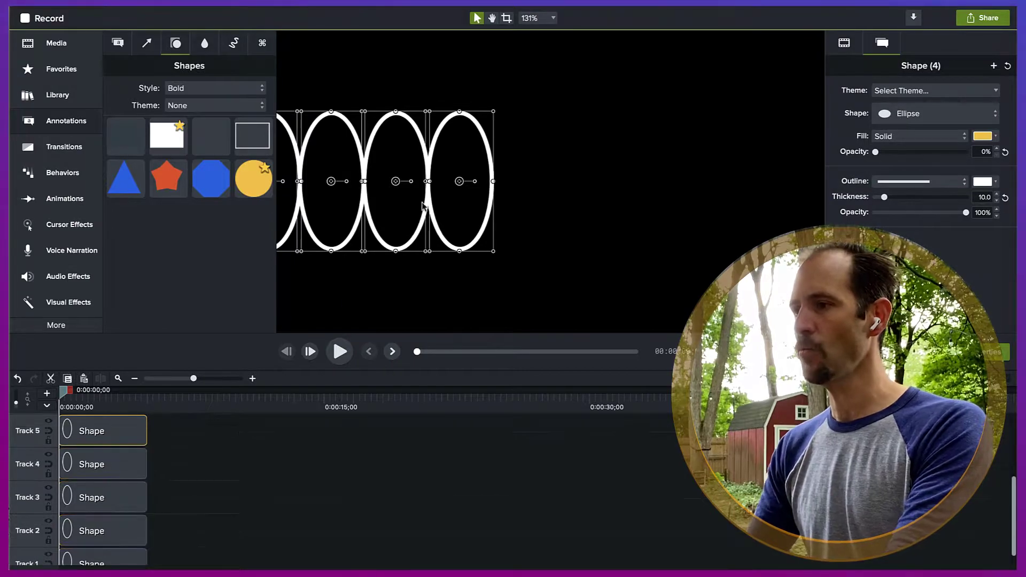
{"action": "left_click_drag", "start_coordinate": [395, 183], "coordinate": [650, 168]}
{"action": "key", "text": "Left"}
{"action": "key", "text": "Left"}
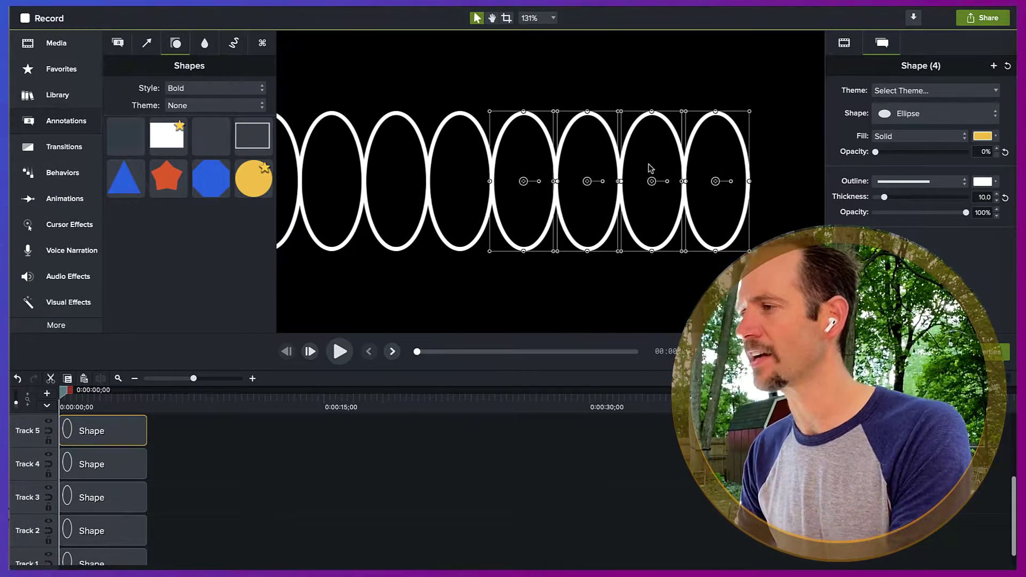
- Enlarge the timeline area and reduce the track height so that all eight shape tracks fit
{"action": "scroll", "coordinate": [650, 168], "scroll_direction": "down", "scroll_amount": 5}
{"action": "left_click", "coordinate": [728, 209]}
{"action": "scroll", "coordinate": [728, 208], "scroll_direction": "down", "scroll_amount": 2}
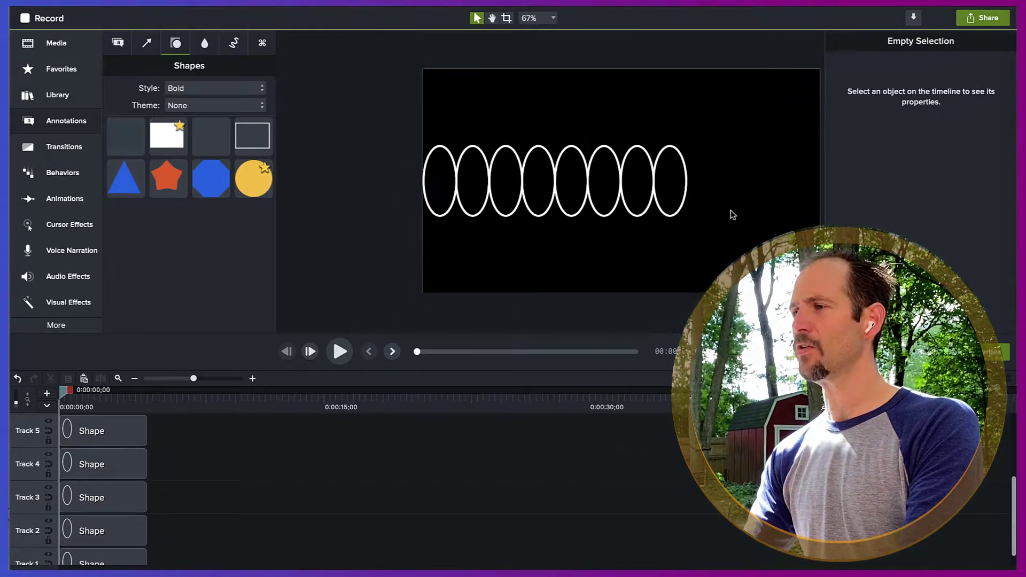
{"action": "left_click_drag", "start_coordinate": [730, 211], "coordinate": [640, 211]}
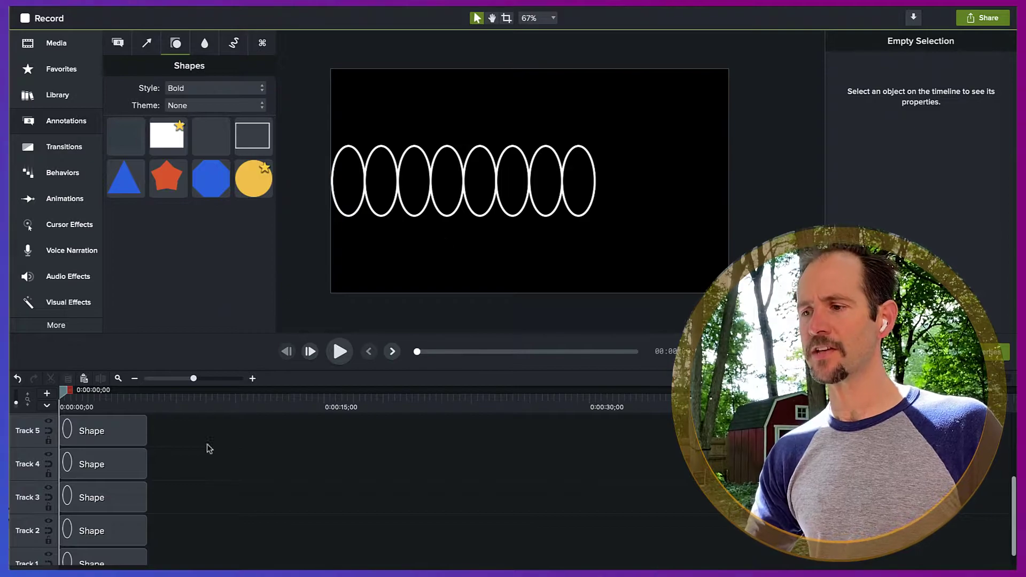
{"action": "scroll", "coordinate": [214, 470], "scroll_direction": "down", "scroll_amount": 2}
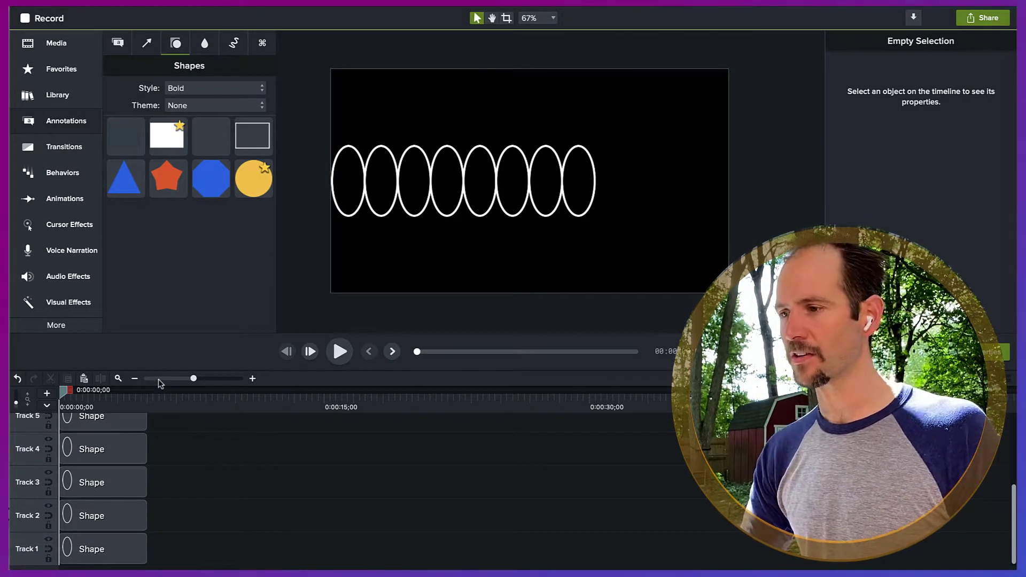
{"action": "left_click_drag", "start_coordinate": [164, 371], "coordinate": [161, 294]}
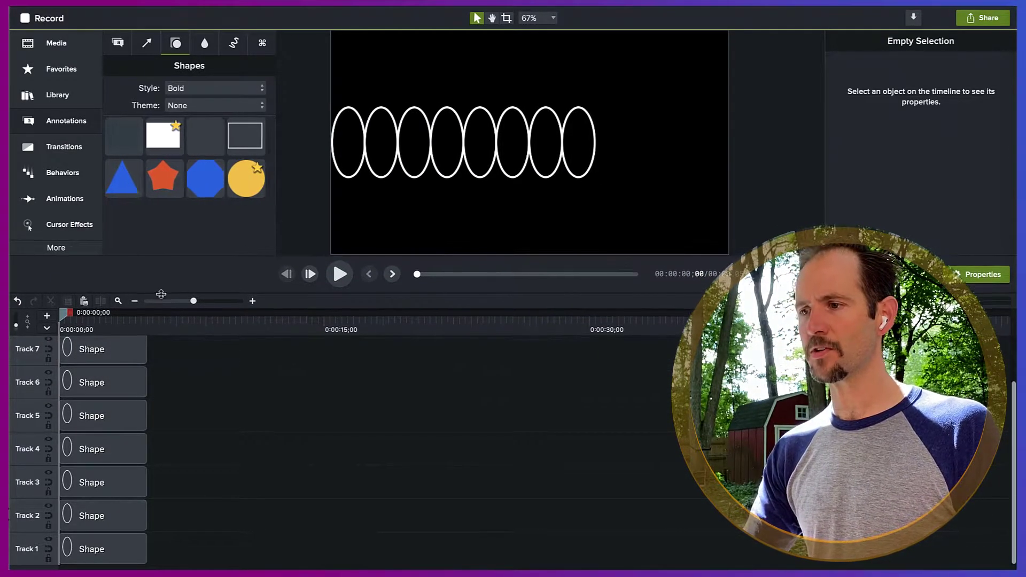
{"action": "left_click_drag", "start_coordinate": [16, 329], "coordinate": [17, 331]}
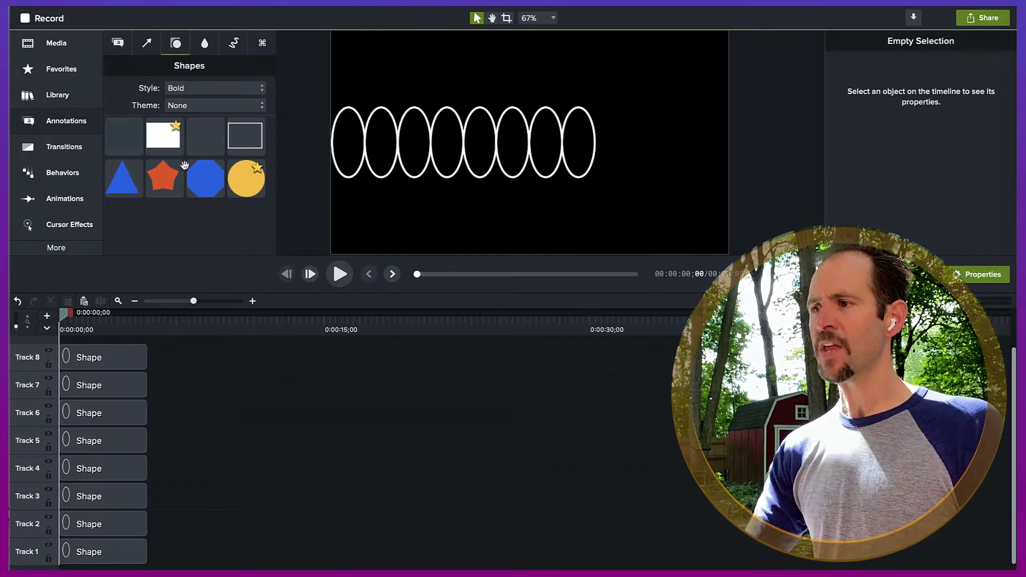
- Add a white rectangle above the ellipses that spans the canvas width and covers its upper half
{"action": "left_click_drag", "start_coordinate": [171, 147], "coordinate": [729, 149]}
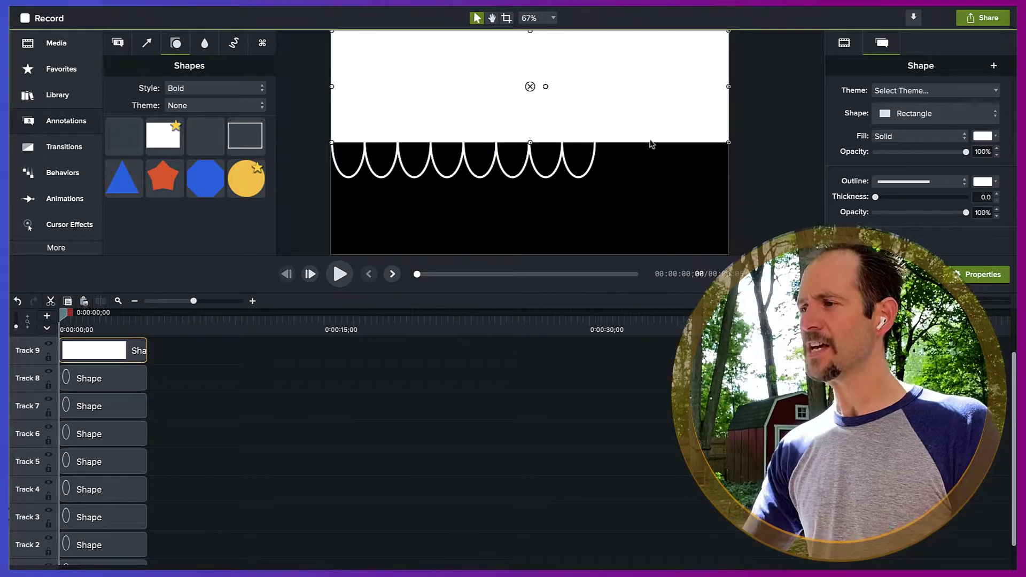
{"action": "scroll", "coordinate": [639, 161], "scroll_direction": "down", "scroll_amount": 1}
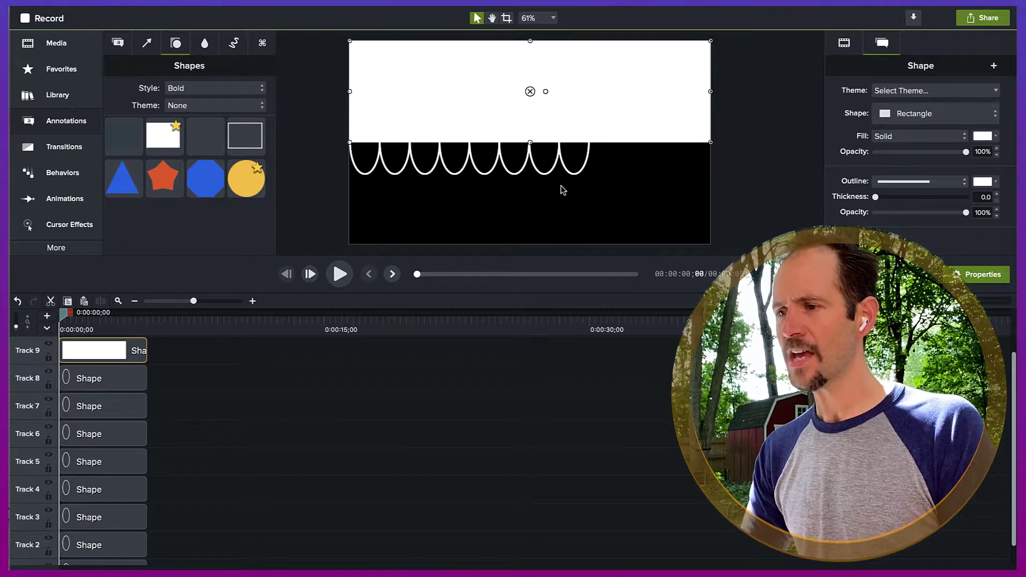
{"action": "left_click_drag", "start_coordinate": [104, 343], "coordinate": [104, 343]}
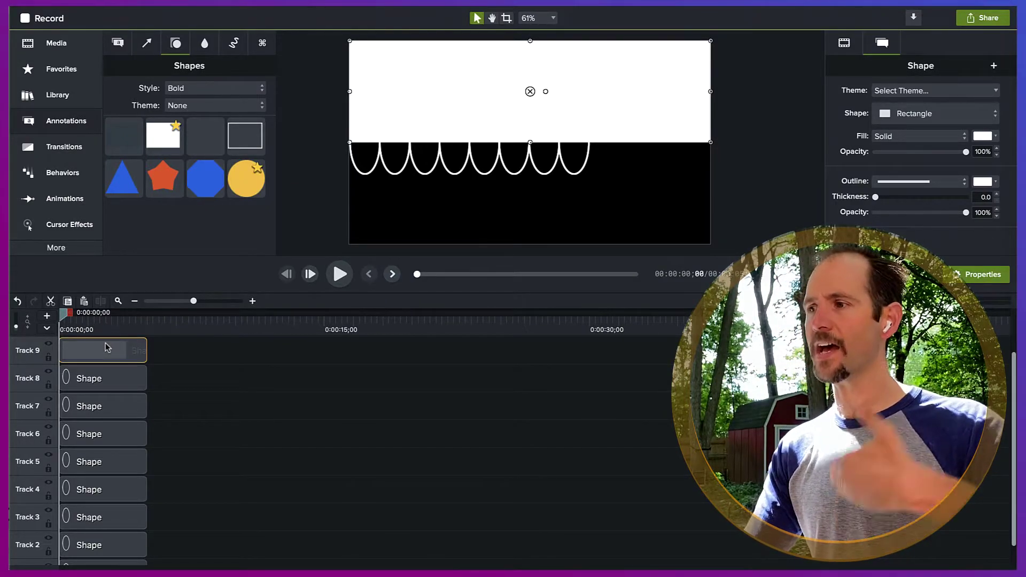
- Group the ellipses on tracks 2, 4, 6 and 8
{"action": "left_click", "coordinate": [124, 386]}
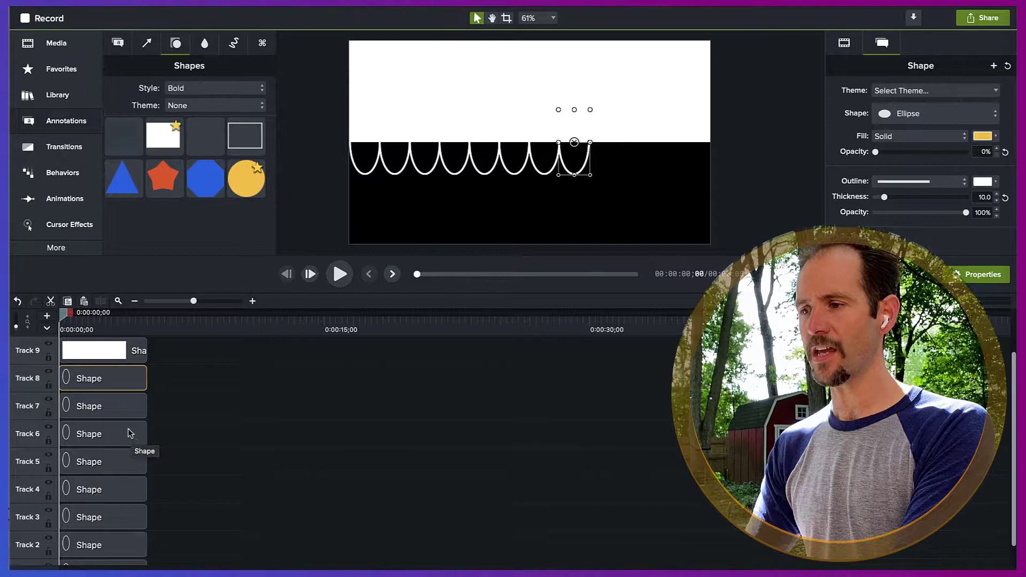
{"action": "left_click", "coordinate": [130, 434], "text": "super"}
{"action": "left_click", "coordinate": [130, 493], "text": "super"}
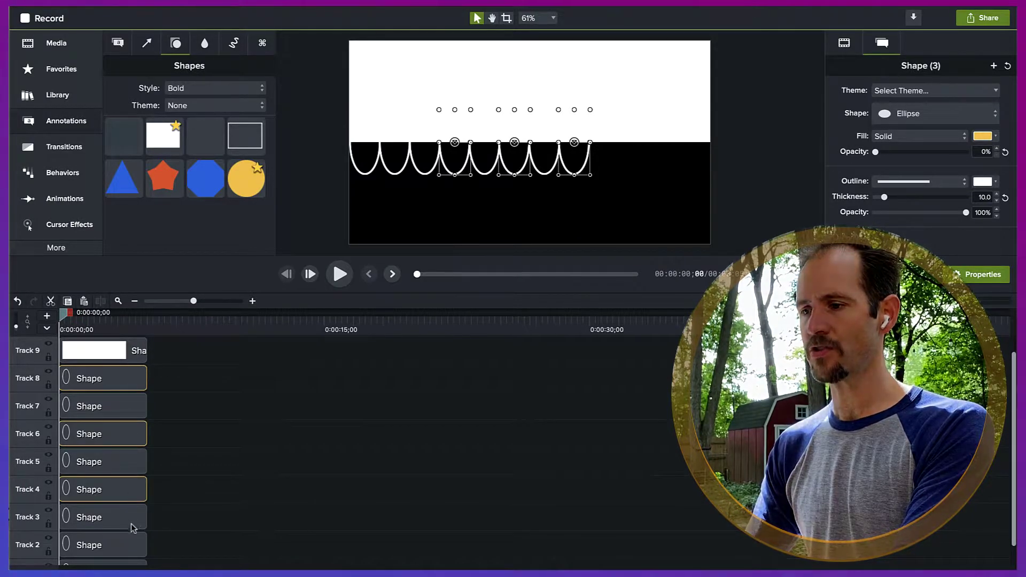
{"action": "left_click", "coordinate": [133, 544], "text": "super"}
{"action": "key", "text": "super+g"}
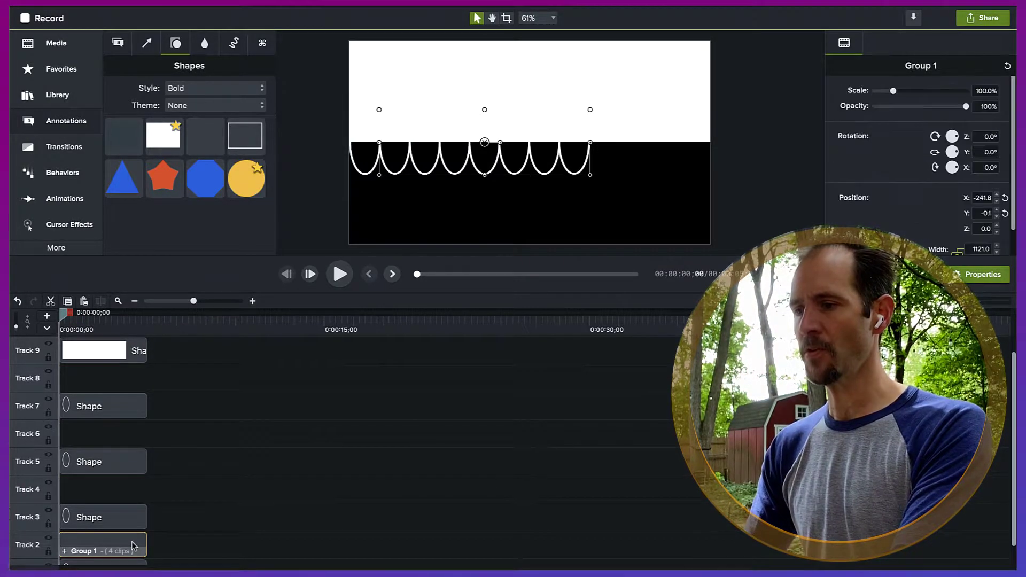
- Rename the new group of four ellipses as "evens"
{"action": "right_click", "coordinate": [99, 551]}
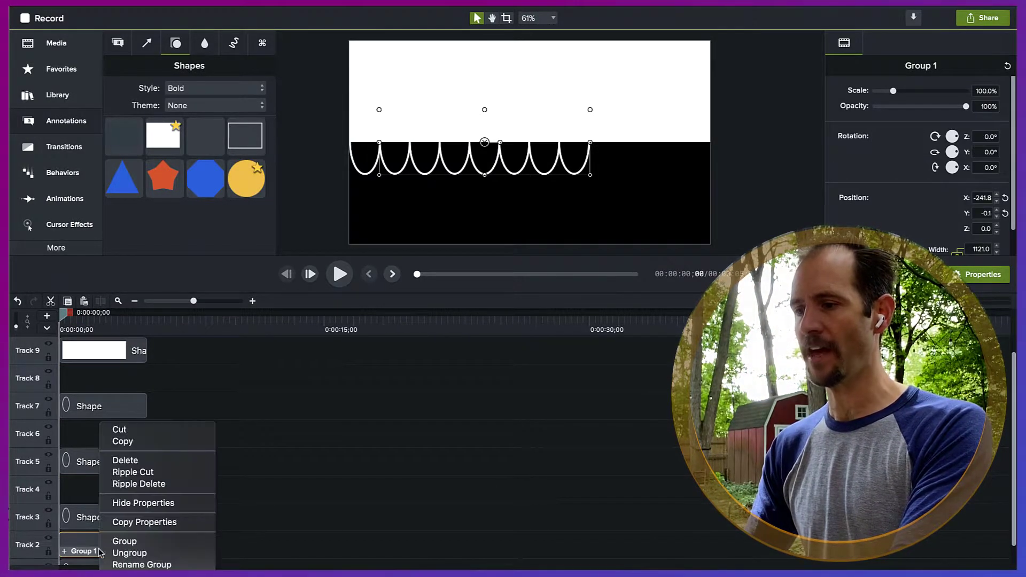
{"action": "left_click", "coordinate": [131, 564]}
{"action": "type", "text": "evens"}
{"action": "key", "text": "Return"}
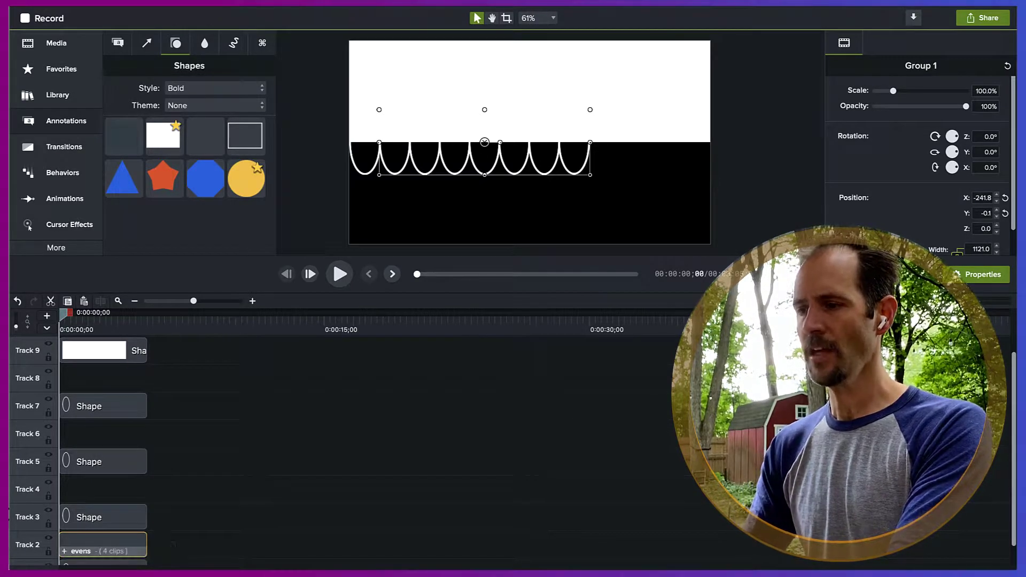
- Group the ellipses on tracks 1, 3, 5 and 7
{"action": "scroll", "coordinate": [118, 550], "scroll_direction": "down", "scroll_amount": 2}
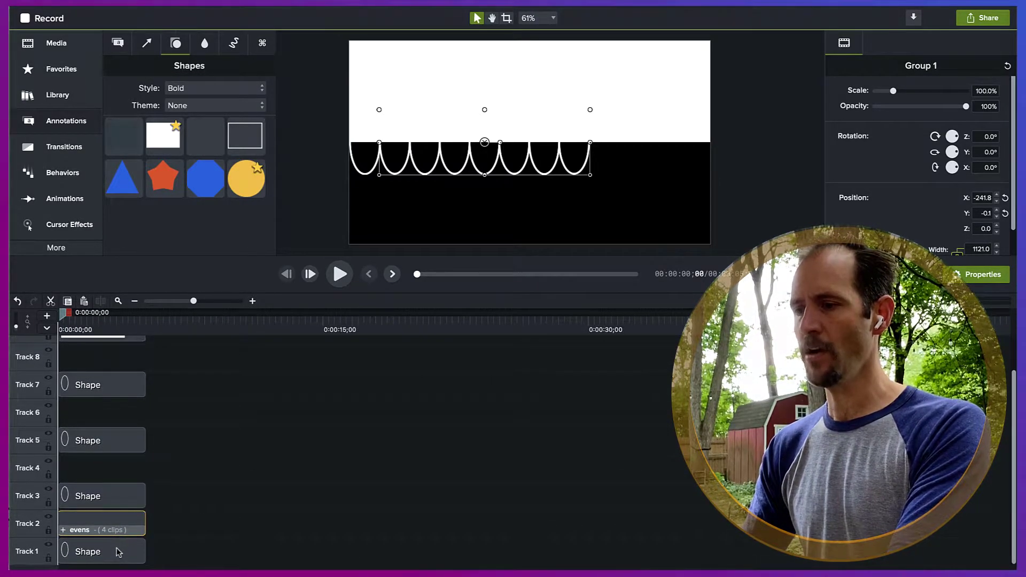
{"action": "left_click", "coordinate": [107, 550]}
{"action": "left_click", "coordinate": [105, 498], "text": "super"}
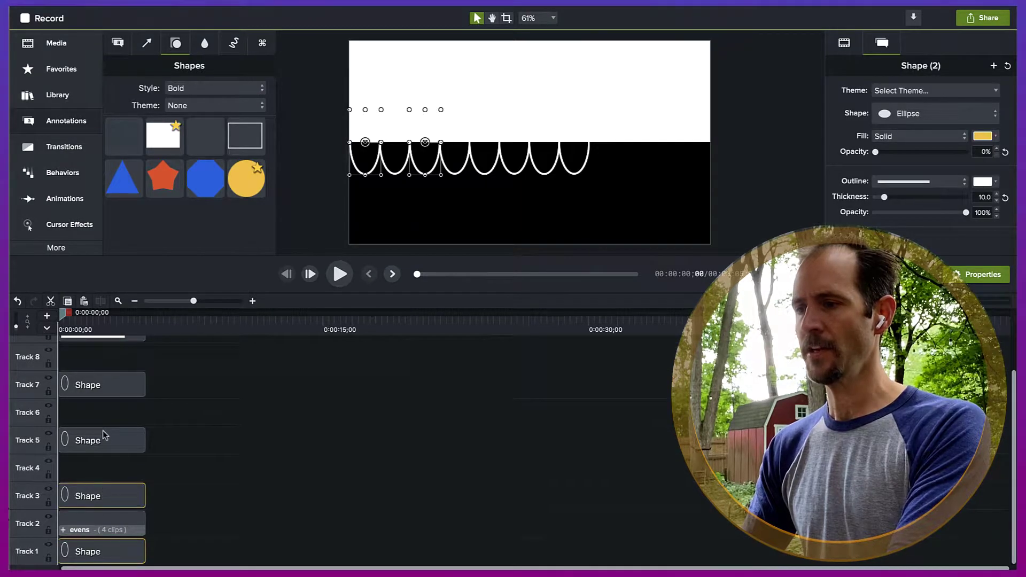
{"action": "left_click", "coordinate": [105, 443], "text": "super"}
{"action": "left_click", "coordinate": [98, 374], "text": "super"}
{"action": "key", "text": "super+g"}
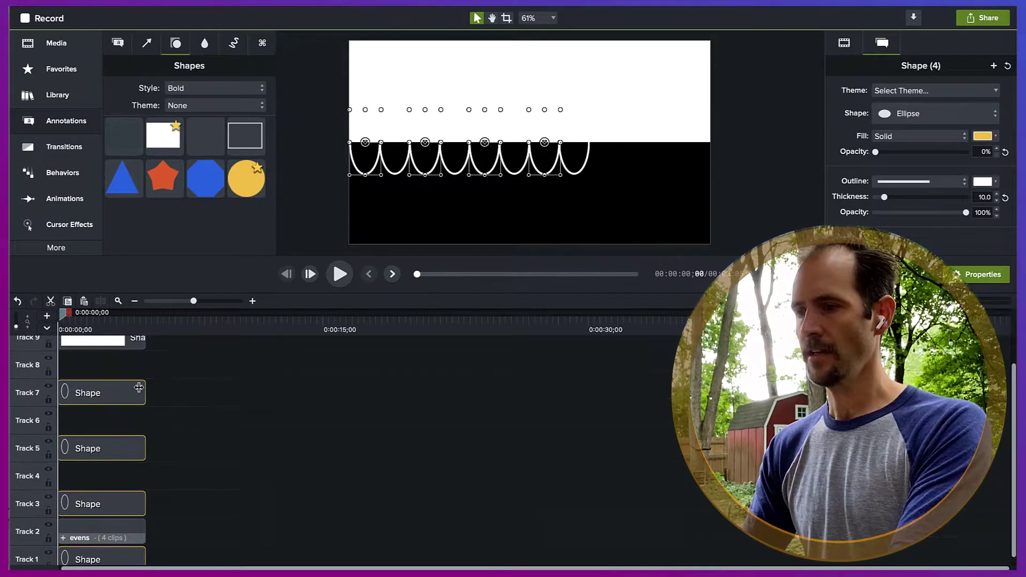
- Rename the new group of four ellipses on track 1 as "odds"
{"action": "scroll", "coordinate": [120, 493], "scroll_direction": "down", "scroll_amount": 1}
{"action": "right_click", "coordinate": [98, 557]}
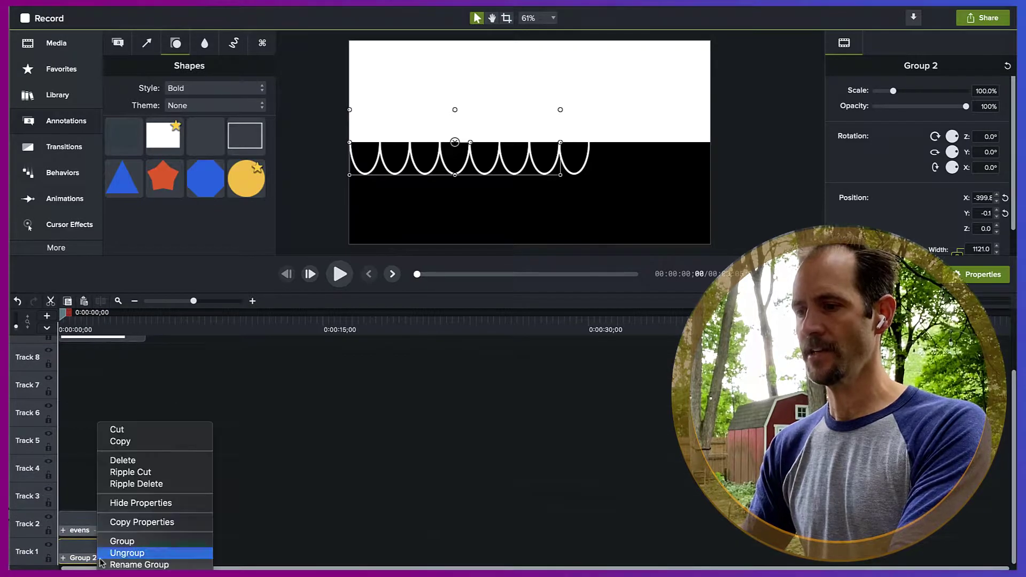
{"action": "left_click", "coordinate": [147, 564]}
{"action": "type", "text": "o"}
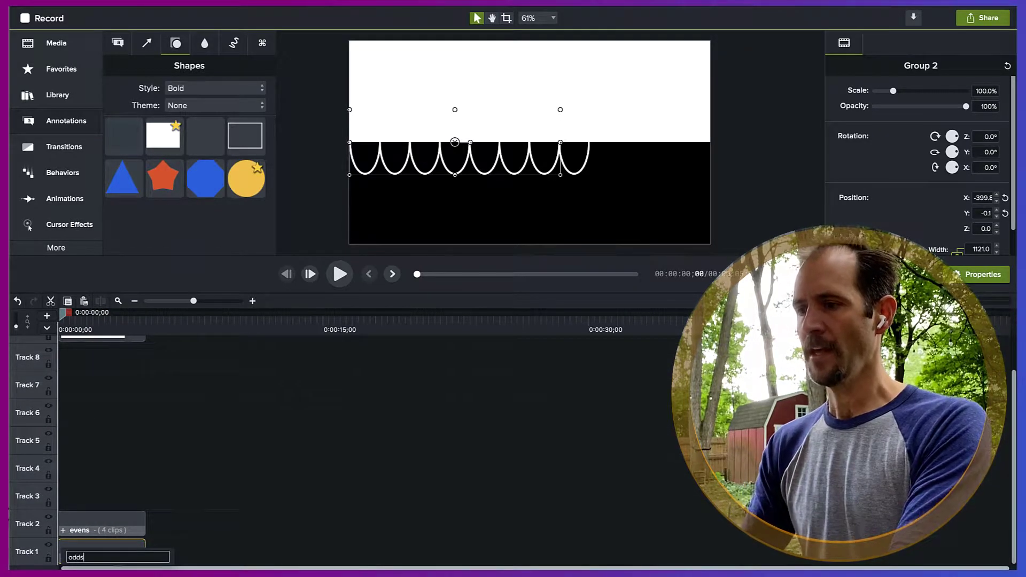
{"action": "type", "text": "dds"}
{"action": "key", "text": "Return"}
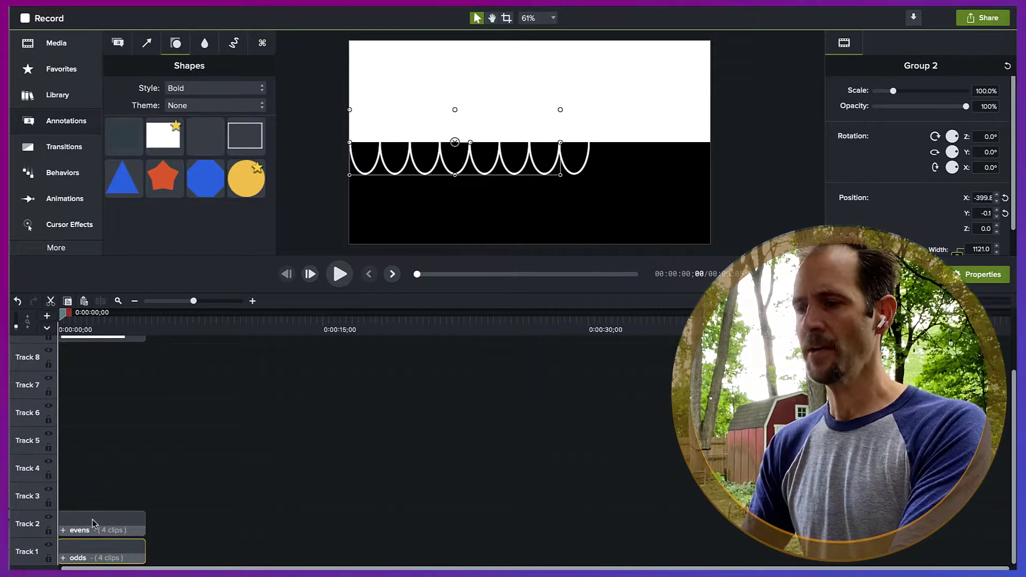
- Move the evens group up to track 3 and the white rectangle down to track 4
{"action": "left_click_drag", "start_coordinate": [92, 522], "coordinate": [102, 497]}
{"action": "left_click", "coordinate": [94, 338]}
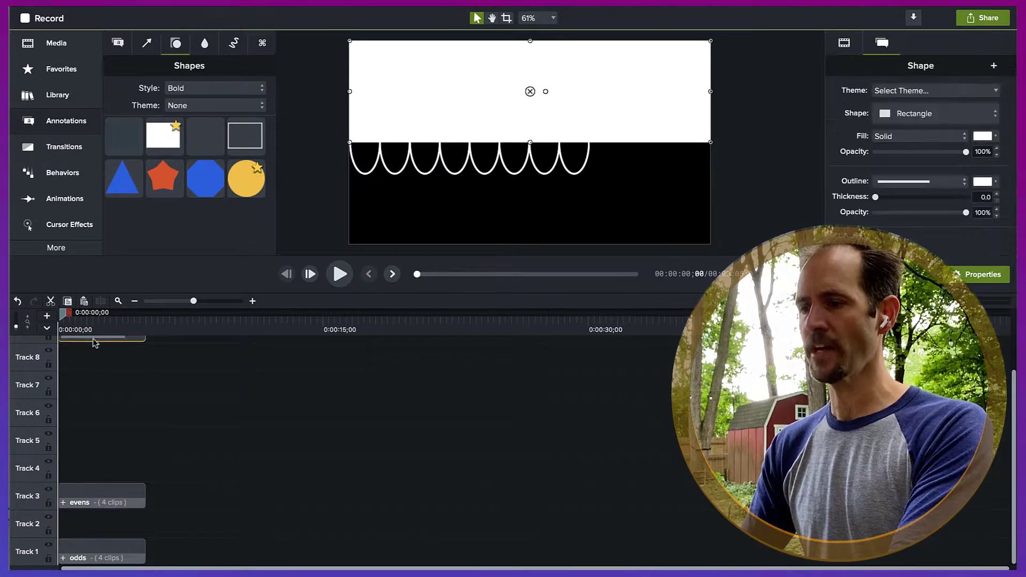
{"action": "left_click_drag", "start_coordinate": [93, 342], "coordinate": [105, 471]}
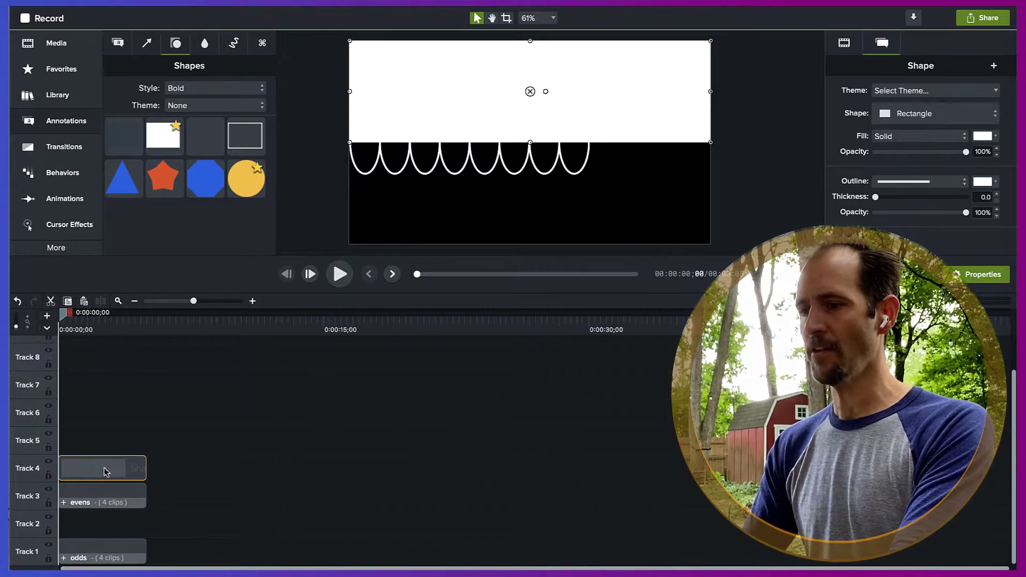
- Place a copy of the white rectangle on track 2, between the evens and odds groups, and enlarge the timeline's track display
{"action": "key", "text": "super+v"}
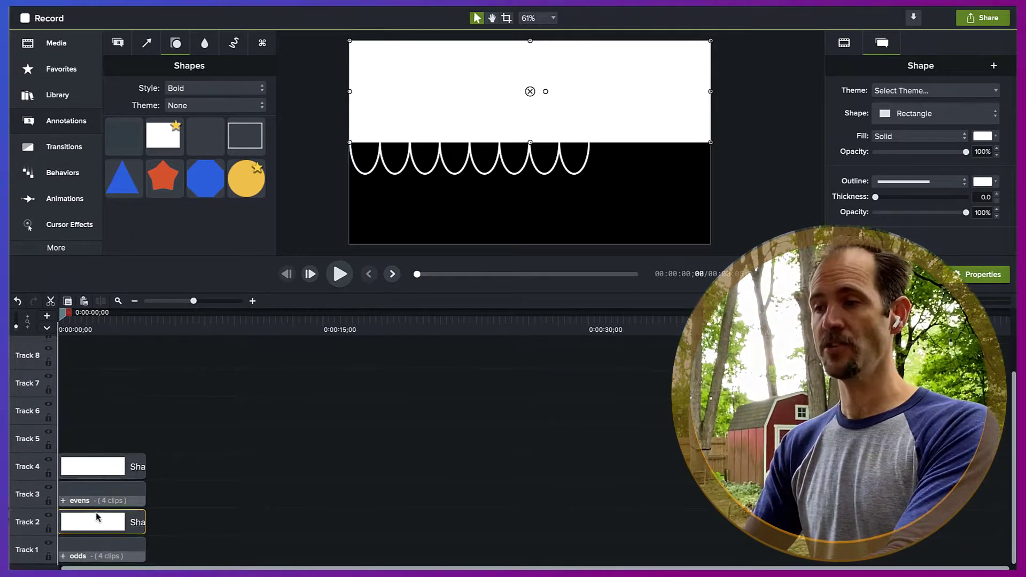
{"action": "left_click_drag", "start_coordinate": [14, 325], "coordinate": [16, 323]}
{"action": "left_click_drag", "start_coordinate": [112, 296], "coordinate": [110, 375]}
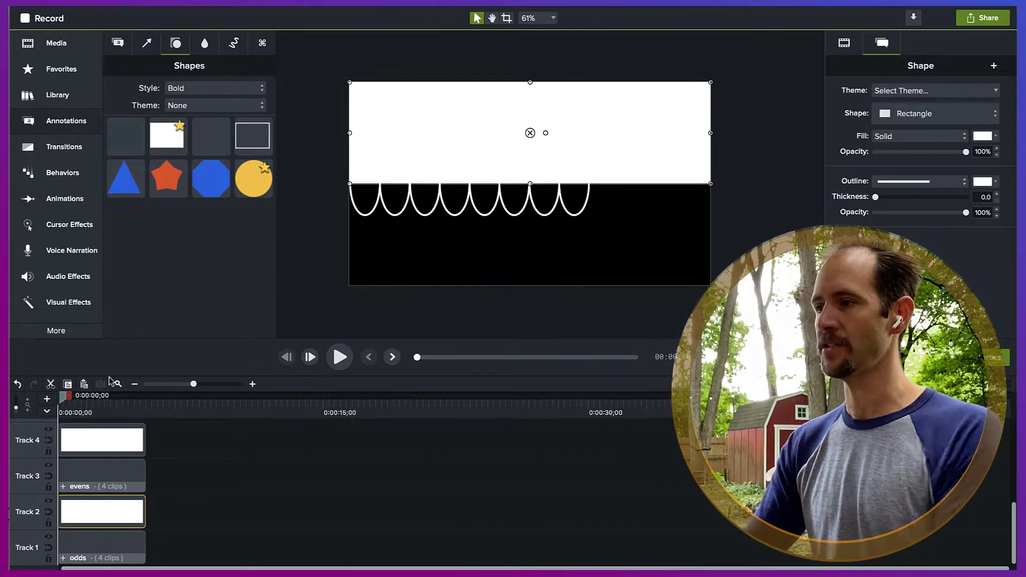
{"action": "left_click", "coordinate": [238, 477]}
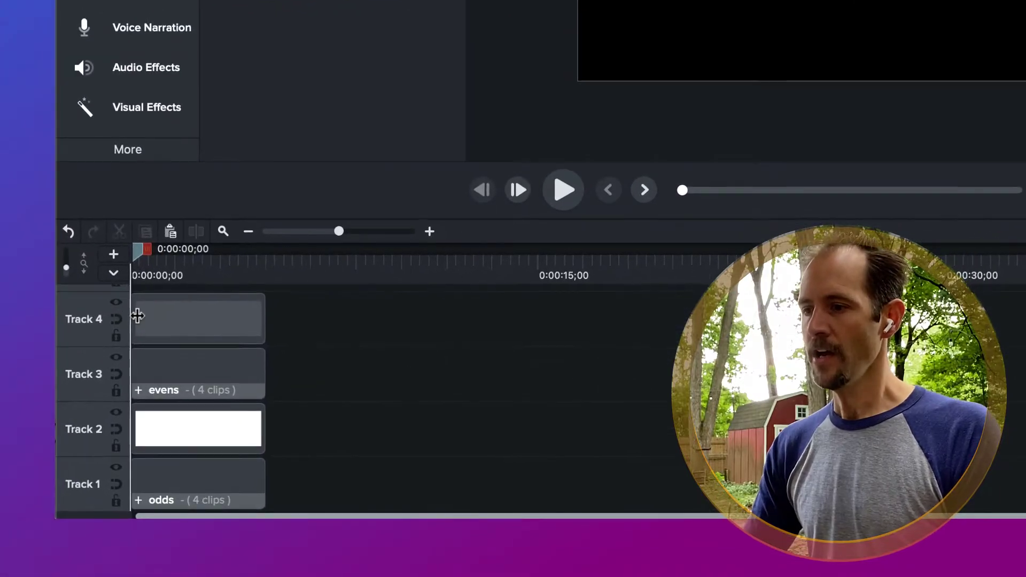
- Set the track matte mode of track 4 to Alpha
{"action": "left_click", "coordinate": [81, 366]}
{"action": "left_click", "coordinate": [118, 312]}
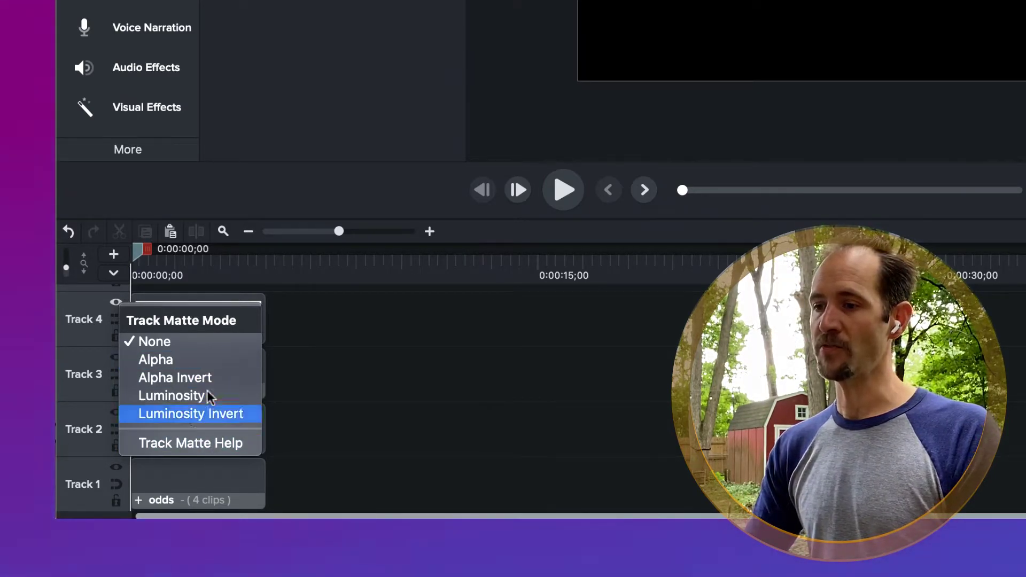
{"action": "left_click", "coordinate": [195, 355]}
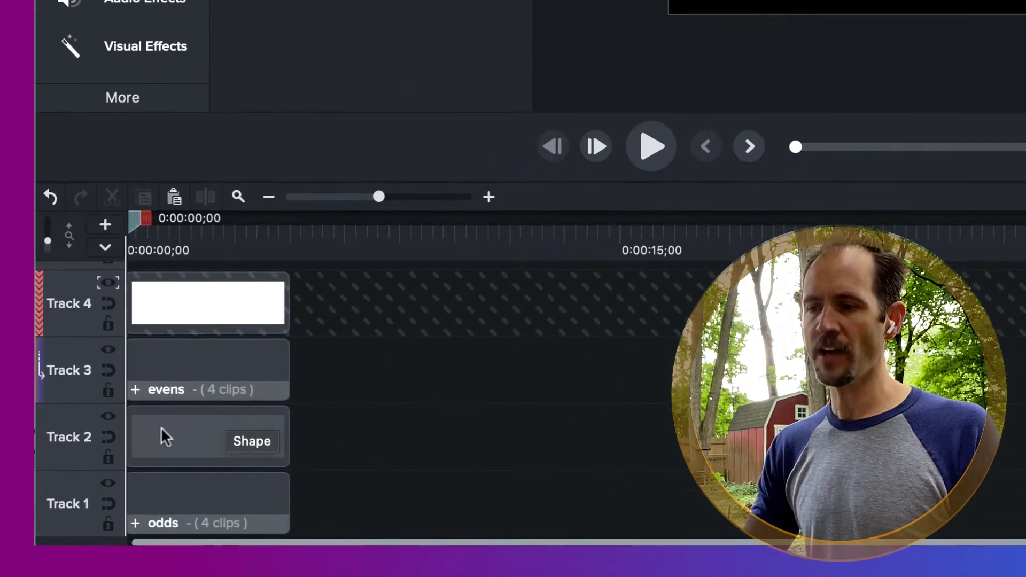
- Set the track matte mode of track 2 to Alpha Invert
{"action": "left_click", "coordinate": [109, 419]}
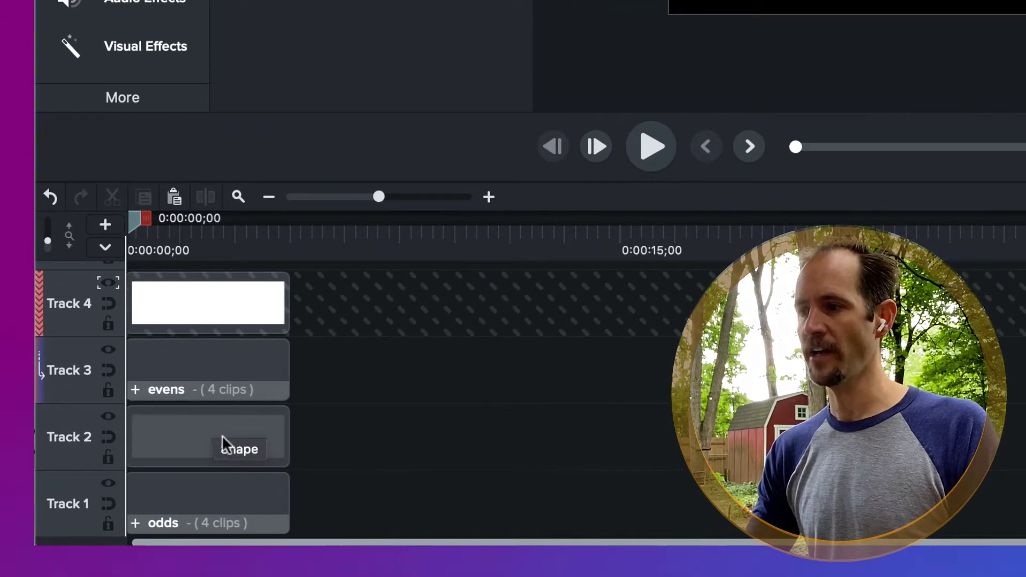
{"action": "left_click", "coordinate": [222, 434]}
{"action": "left_click", "coordinate": [182, 298]}
{"action": "left_click", "coordinate": [206, 428]}
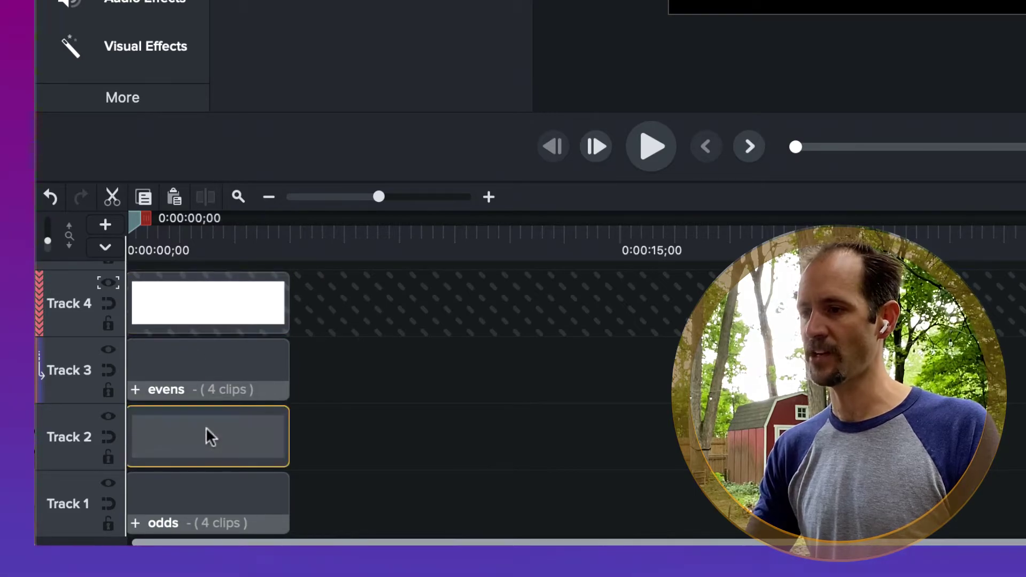
{"action": "mouse_move", "coordinate": [206, 428]}
{"action": "left_mouse_down"}
{"action": "mouse_move", "coordinate": [195, 309]}
{"action": "mouse_move", "coordinate": [204, 424]}
{"action": "left_mouse_up"}
{"action": "left_click", "coordinate": [117, 415]}
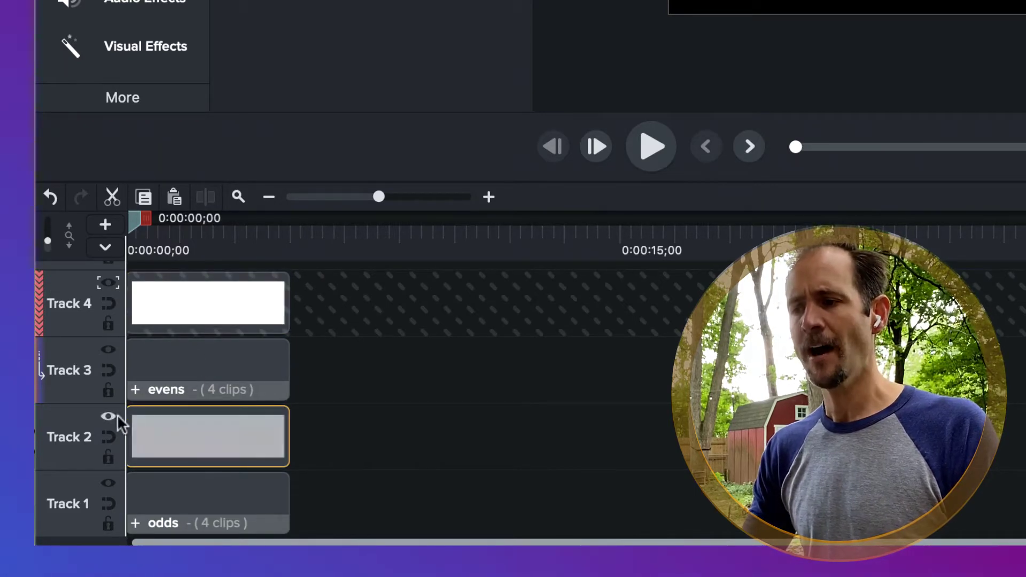
{"action": "right_click", "coordinate": [111, 415]}
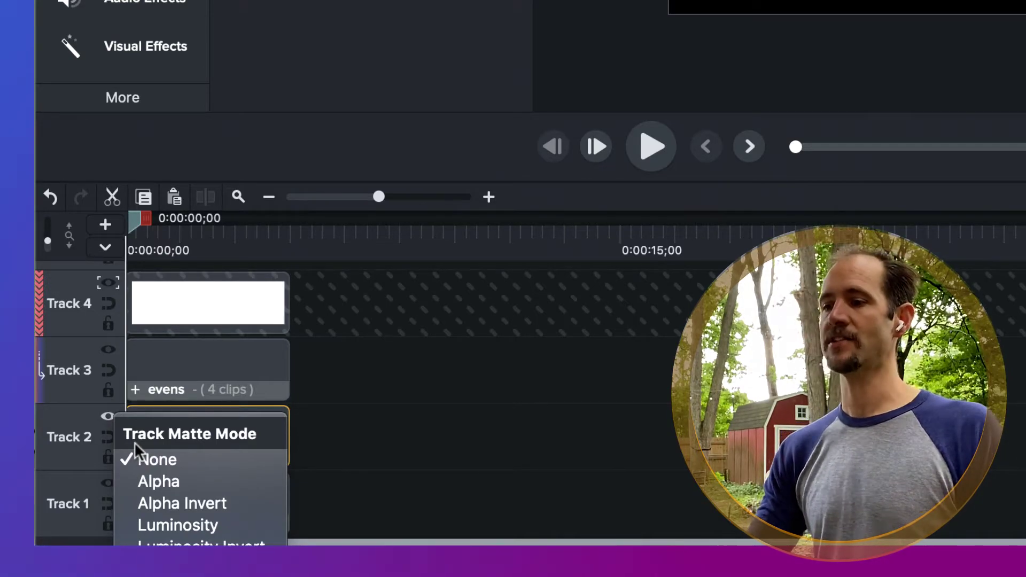
{"action": "left_click", "coordinate": [174, 493]}
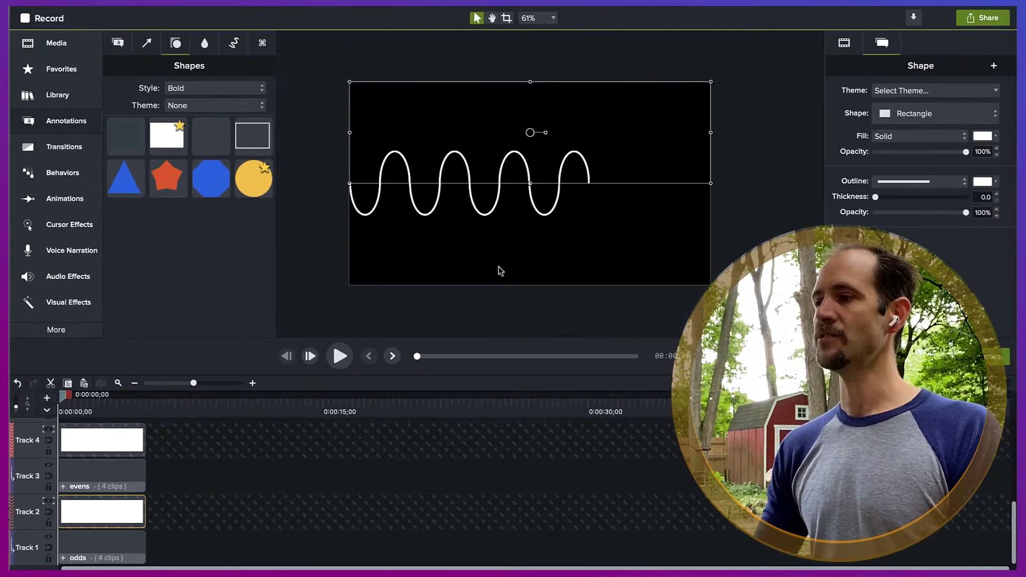
- Group both rectangles with the evens and odds groups into one group
{"action": "left_click", "coordinate": [780, 137]}
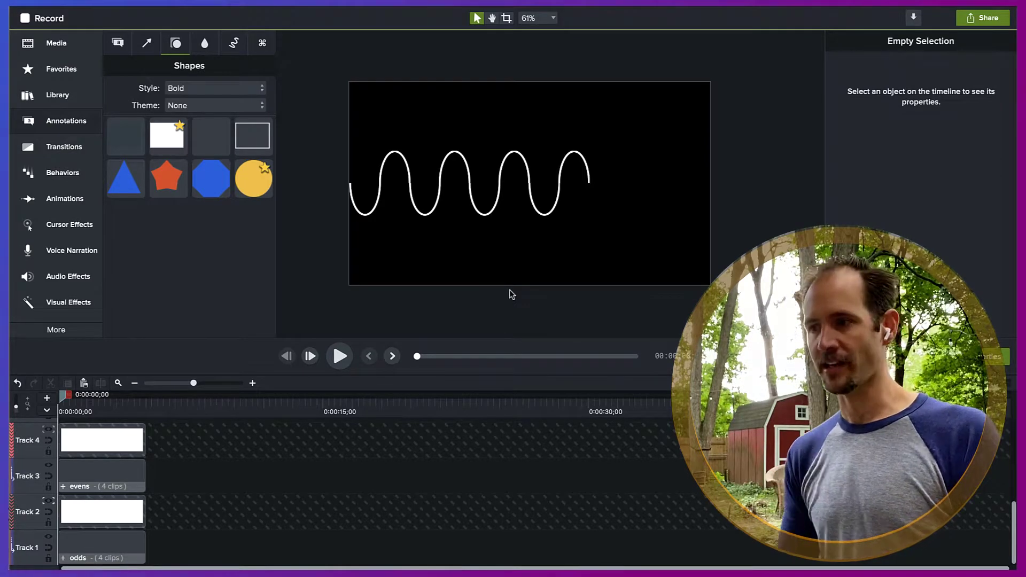
{"action": "key", "text": "ctrl+a"}
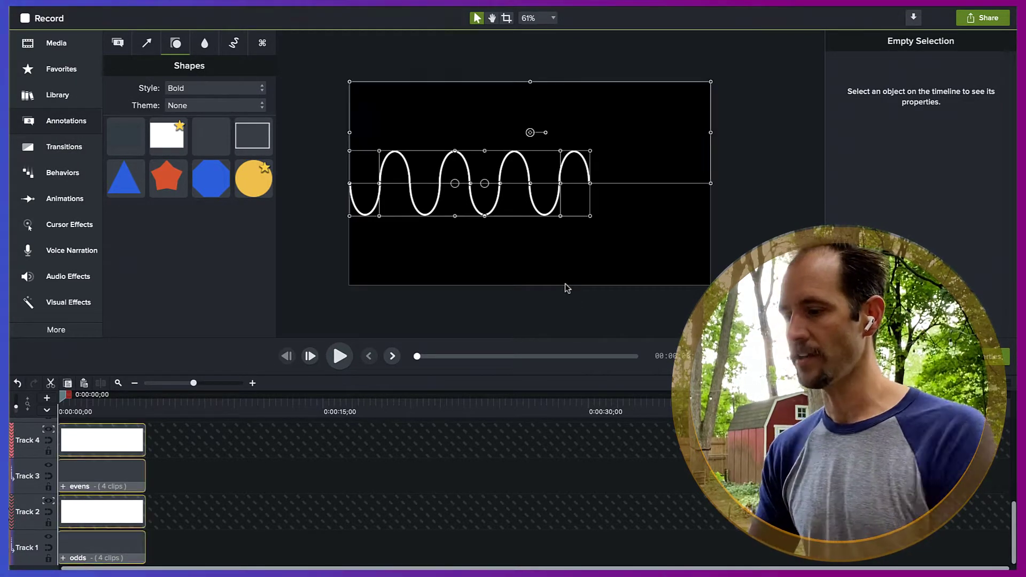
{"action": "key", "text": "ctrl+g"}
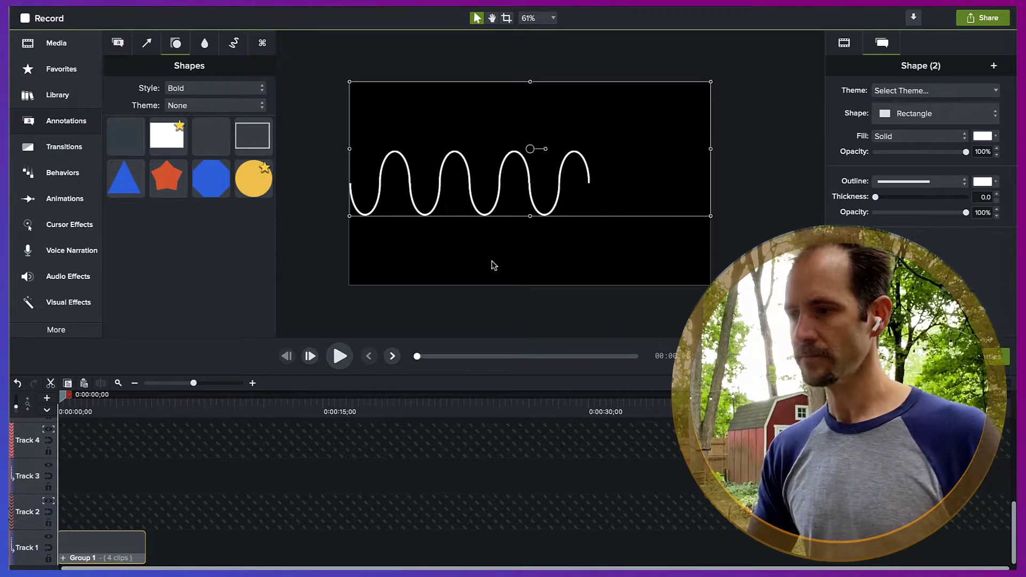
- Reset the track matte mode of tracks 4 and 2 to None
{"action": "left_click", "coordinate": [48, 430]}
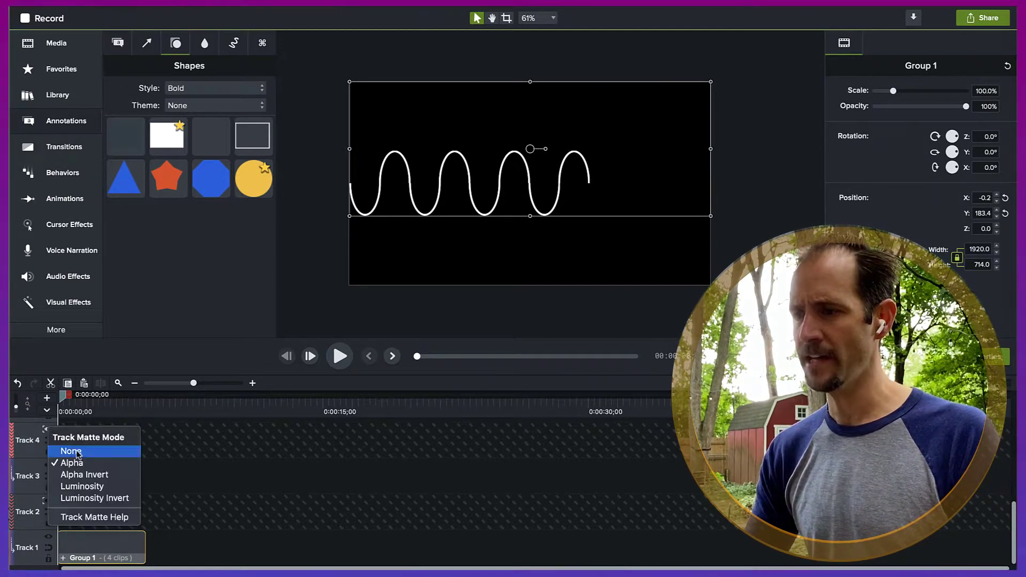
{"action": "left_click", "coordinate": [79, 454]}
{"action": "left_click", "coordinate": [48, 501]}
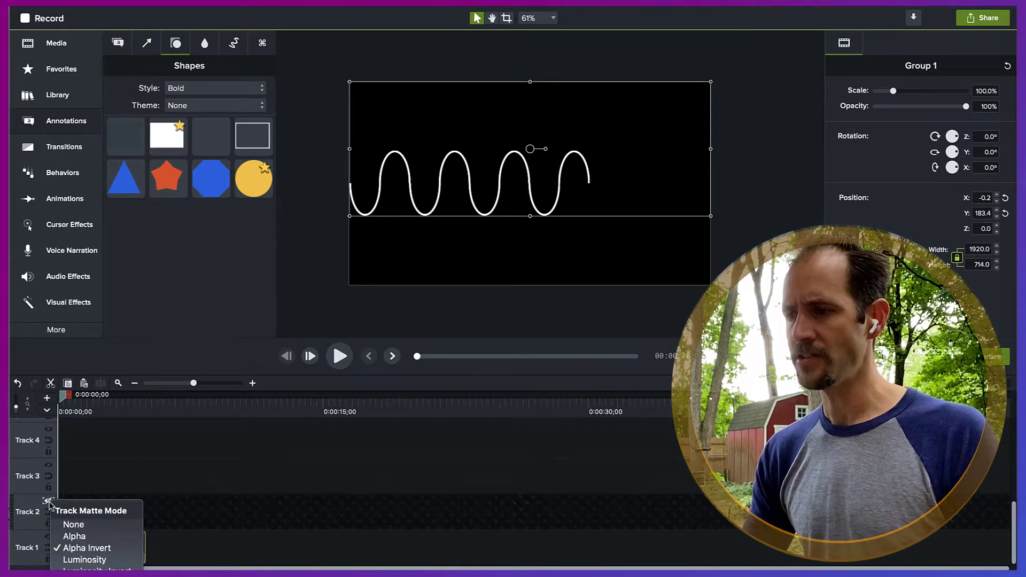
{"action": "left_click", "coordinate": [76, 525]}
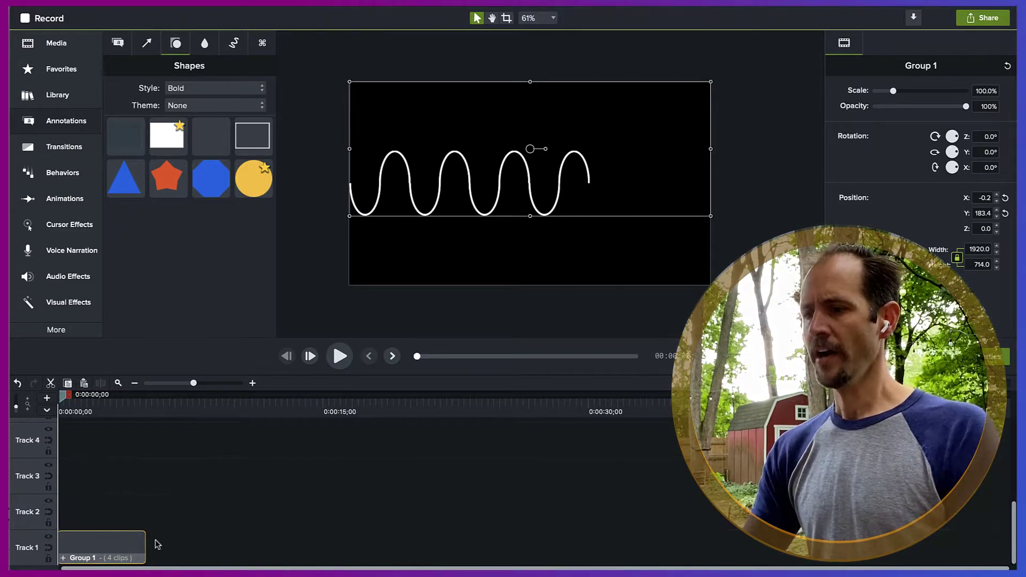
- Rename the combined group on track 1 as "Wave source"
{"action": "right_click", "coordinate": [118, 546]}
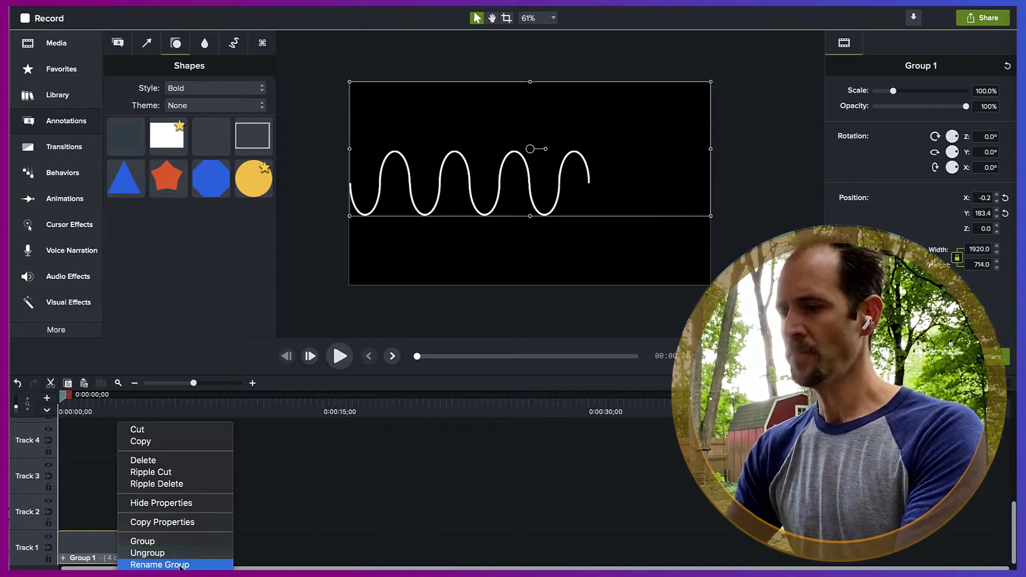
{"action": "left_click", "coordinate": [160, 564]}
{"action": "type", "text": "wave"}
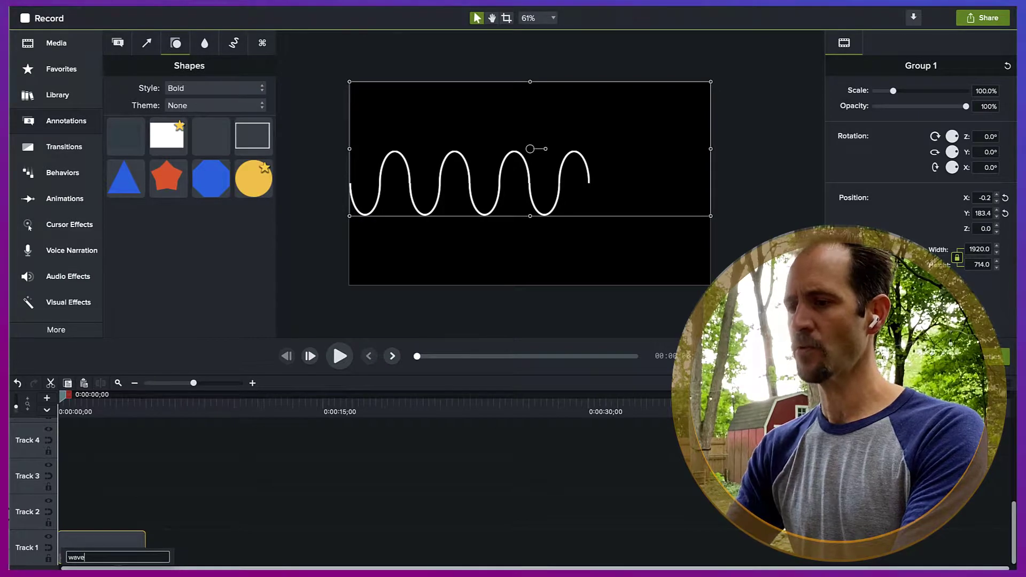
{"action": "type", "text": " source"}
{"action": "key", "text": "Return"}
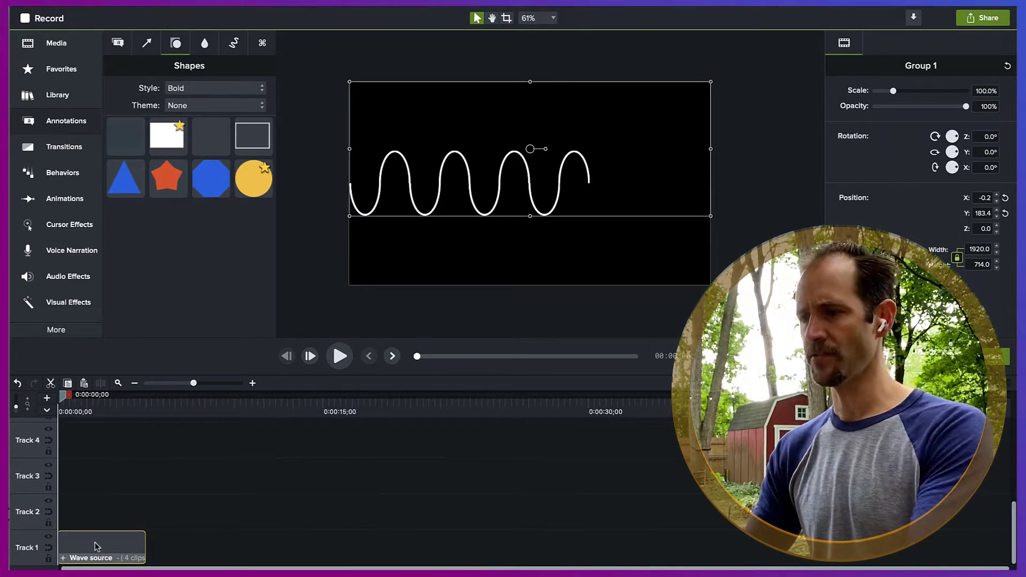
- Duplicate the Wave source group onto track 2 and shift it horizontally to about X 1268 so it continues the first wave
{"action": "key", "text": "ctrl+c"}
{"action": "key", "text": "ctrl+v"}
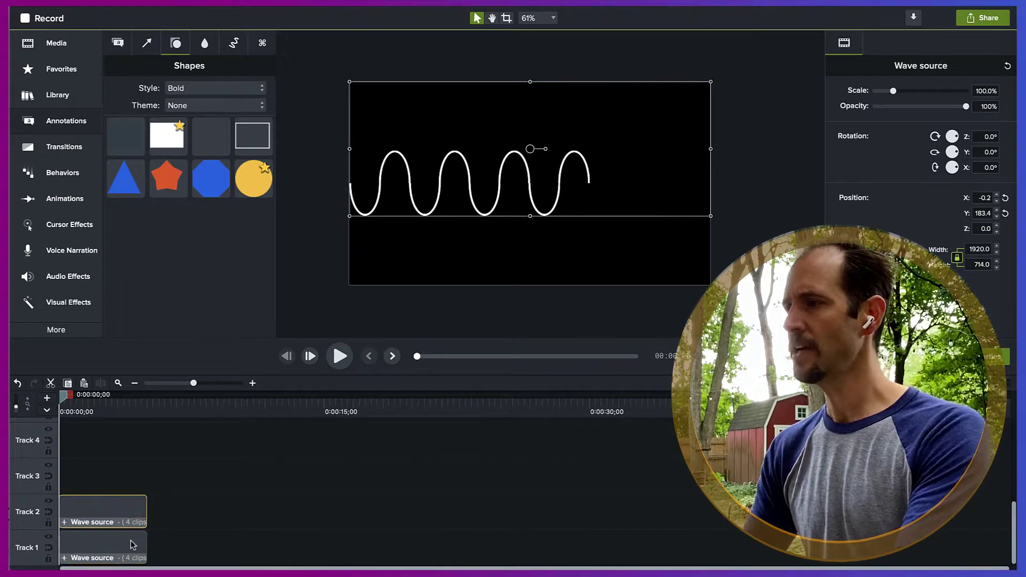
{"action": "left_click_drag", "start_coordinate": [531, 154], "coordinate": [770, 152]}
{"action": "scroll", "coordinate": [634, 160], "scroll_direction": "up", "scroll_amount": 5}
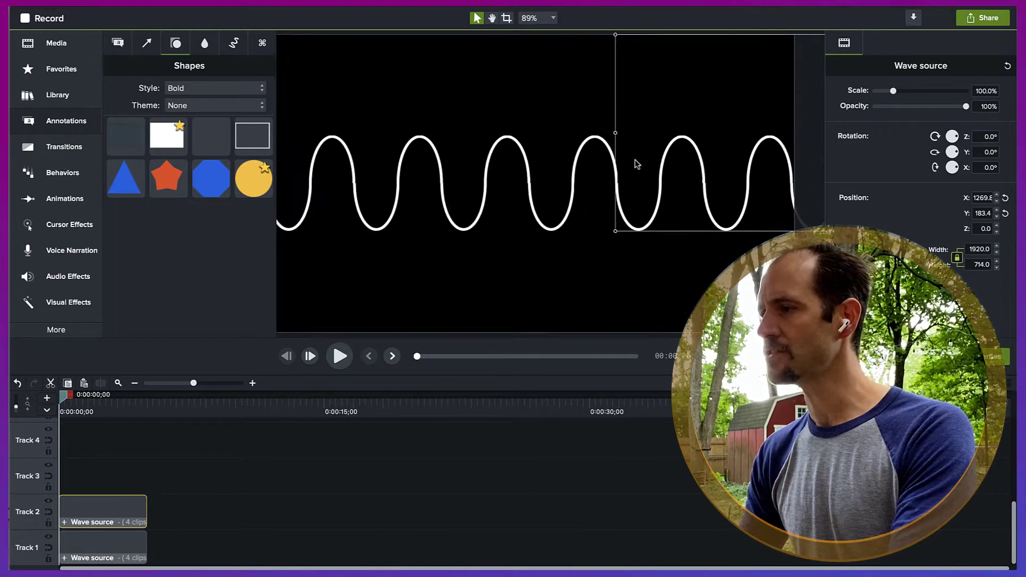
{"action": "left_click_drag", "start_coordinate": [636, 161], "coordinate": [443, 160]}
{"action": "scroll", "coordinate": [505, 177], "scroll_direction": "up", "scroll_amount": 4}
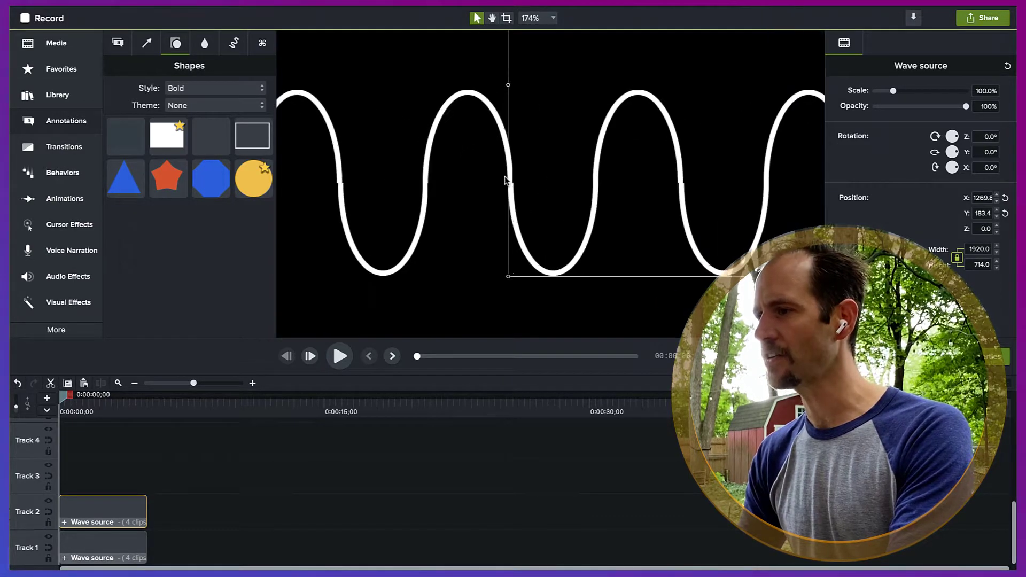
{"action": "scroll", "coordinate": [465, 177], "scroll_direction": "right", "scroll_amount": 1}
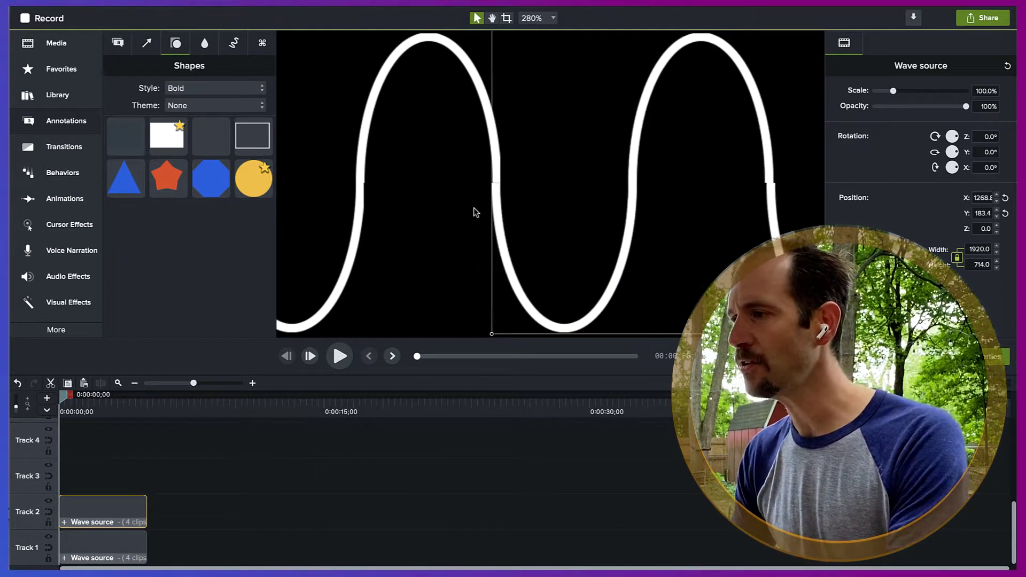
{"action": "left_click", "coordinate": [504, 223]}
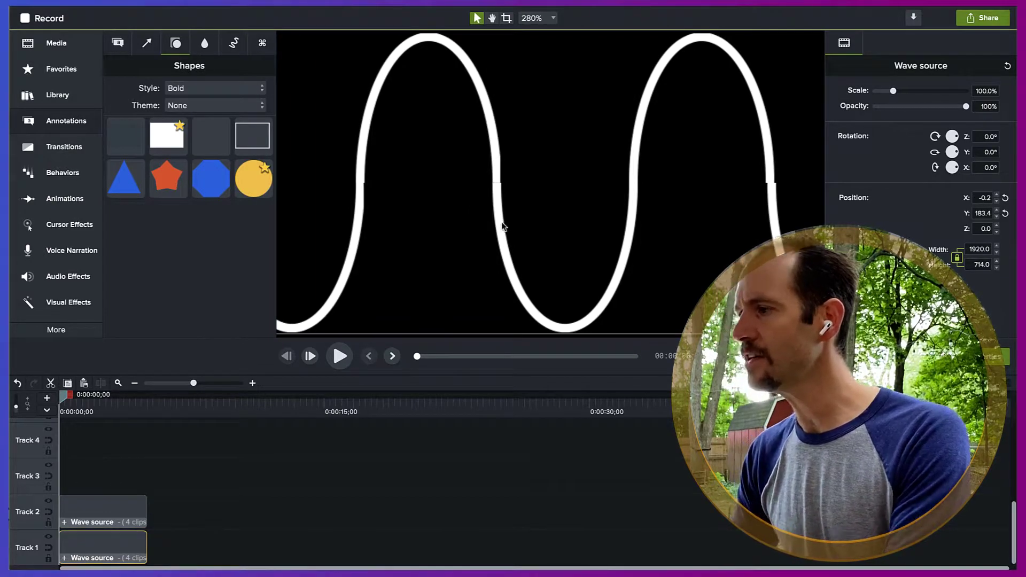
- Duplicate both Wave source groups onto tracks 3 and 4
{"action": "scroll", "coordinate": [502, 225], "scroll_direction": "down", "scroll_amount": 7}
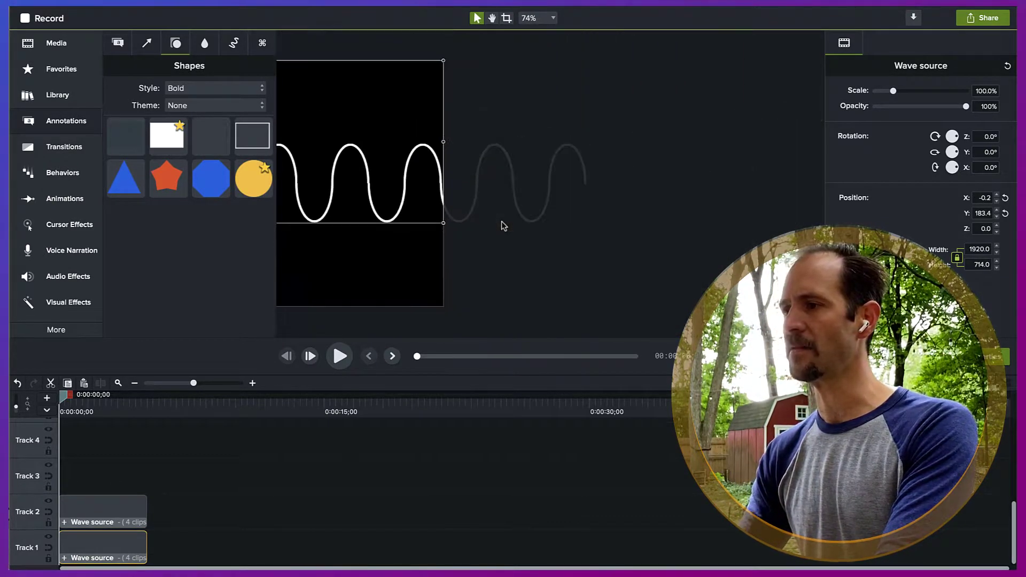
{"action": "scroll", "coordinate": [502, 226], "scroll_direction": "down", "scroll_amount": 3}
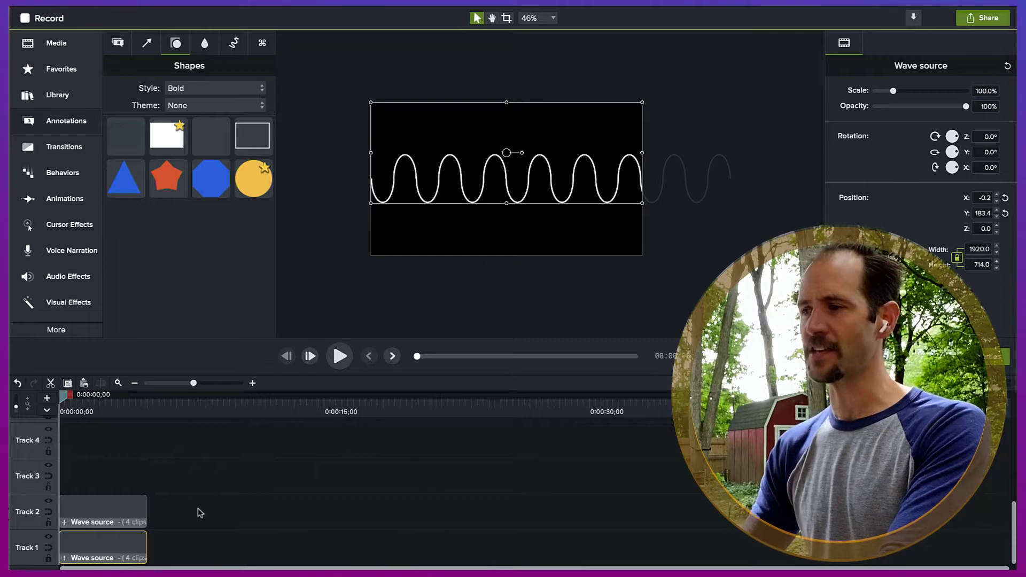
{"action": "left_click", "coordinate": [143, 512]}
{"action": "left_click", "coordinate": [125, 548], "text": "shift"}
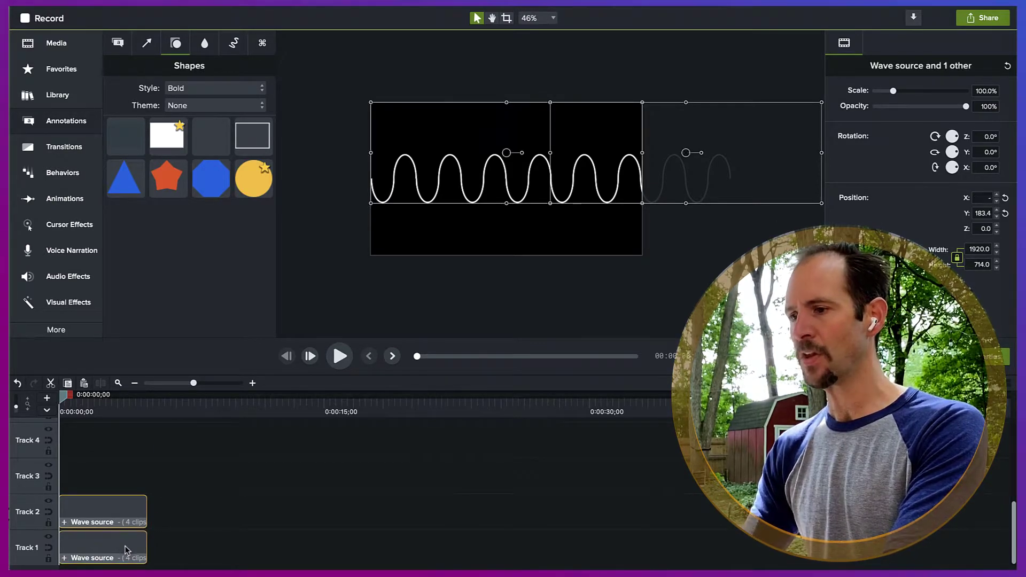
{"action": "key", "text": "ctrl+v"}
- Move the two new Wave source copies beyond the canvas so they continue from the end of the existing wave
{"action": "left_click_drag", "start_coordinate": [522, 160], "coordinate": [771, 159]}
{"action": "key", "text": "space"}
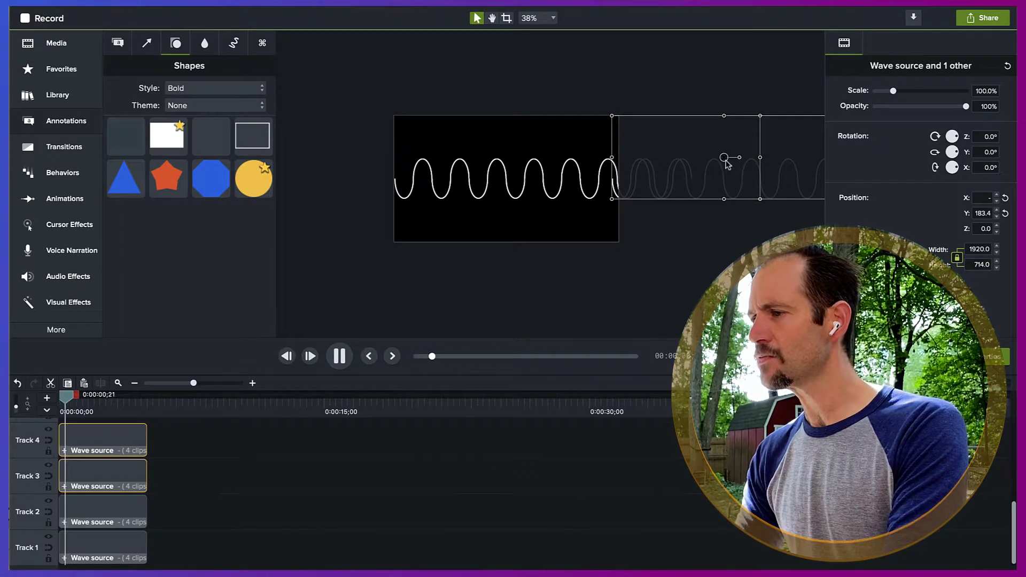
{"action": "left_click", "coordinate": [724, 159]}
{"action": "left_click_drag", "start_coordinate": [87, 397], "coordinate": [44, 397]}
{"action": "left_click_drag", "start_coordinate": [718, 164], "coordinate": [803, 158]}
{"action": "scroll", "coordinate": [703, 156], "scroll_direction": "up", "scroll_amount": 8}
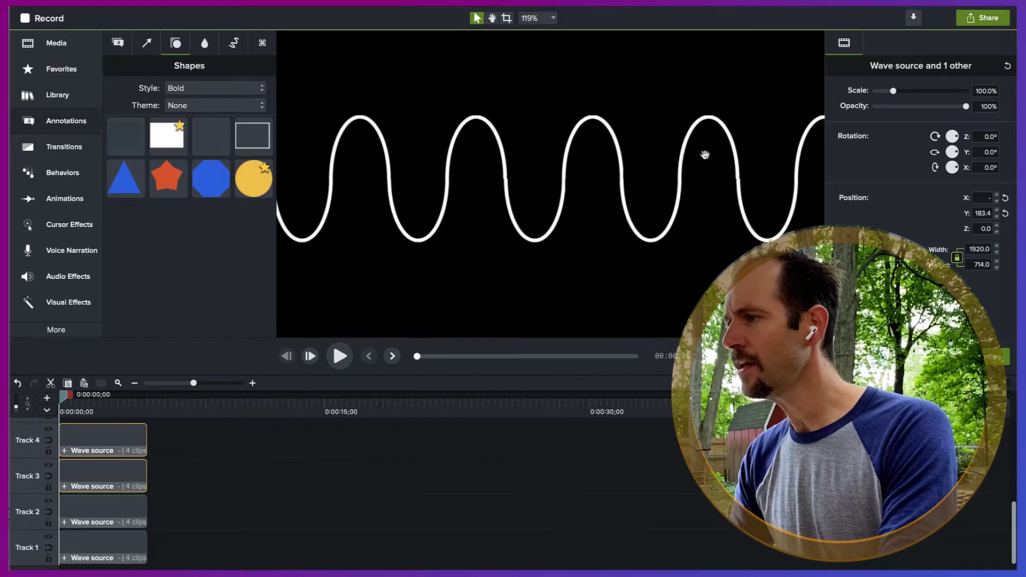
{"action": "left_click_drag", "start_coordinate": [704, 154], "coordinate": [394, 151]}
{"action": "left_click_drag", "start_coordinate": [702, 180], "coordinate": [556, 178]}
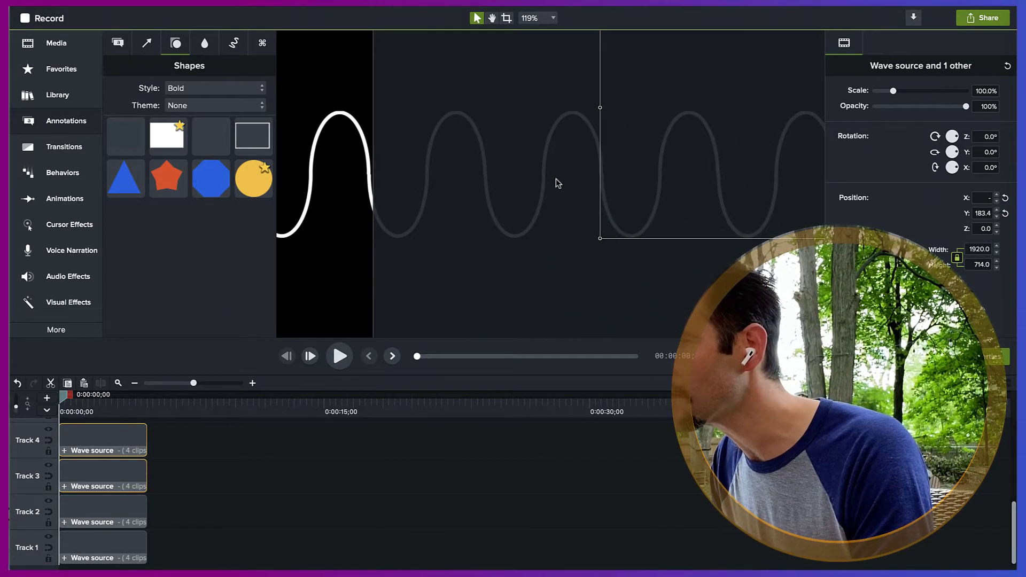
- Inspect the complete chain of four Wave source groups inside and beyond the canvas
{"action": "scroll", "coordinate": [555, 178], "scroll_direction": "down", "scroll_amount": 5}
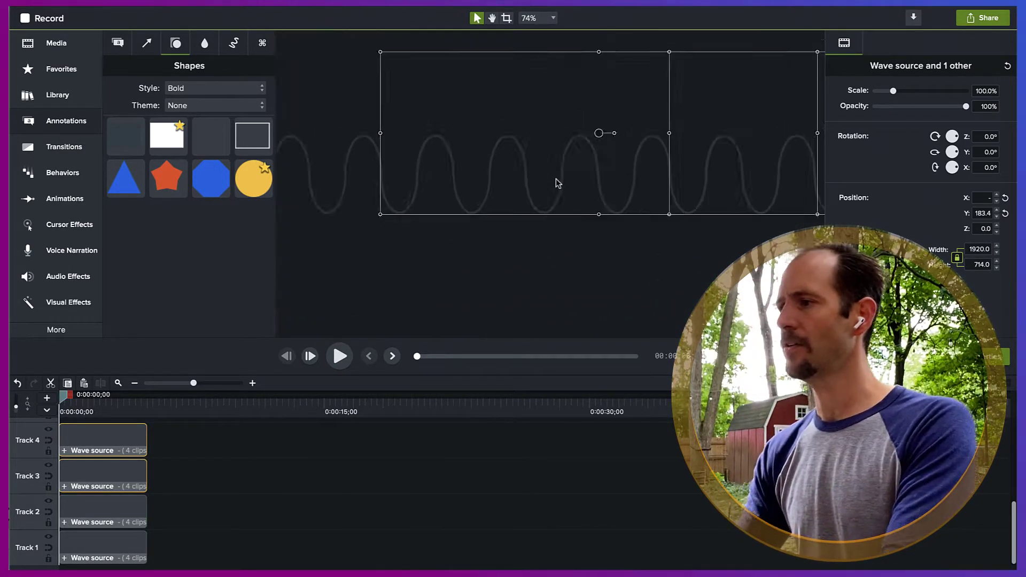
{"action": "scroll", "coordinate": [555, 178], "scroll_direction": "down", "scroll_amount": 1}
{"action": "left_click_drag", "start_coordinate": [556, 179], "coordinate": [800, 178]}
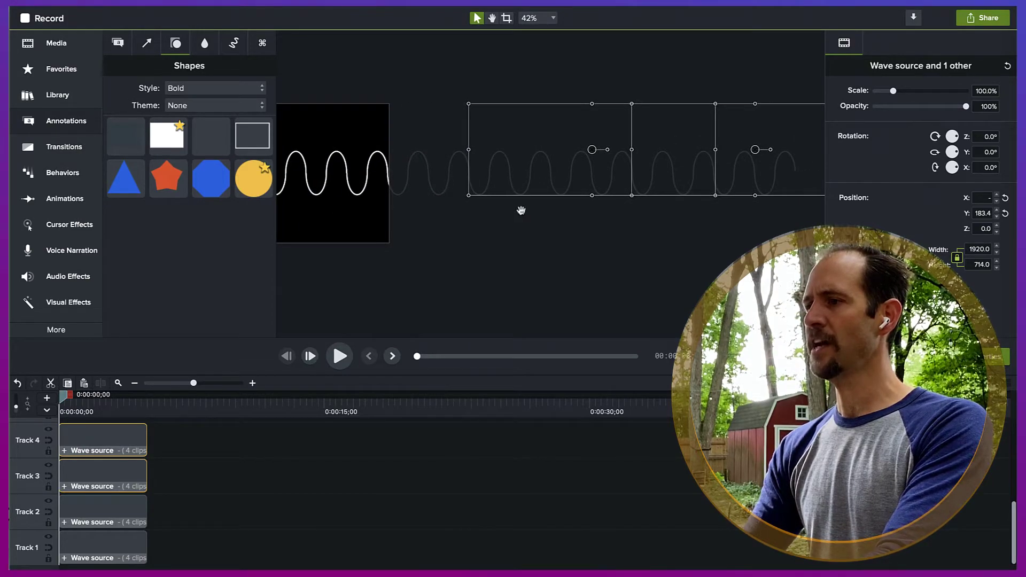
{"action": "left_click_drag", "start_coordinate": [522, 210], "coordinate": [653, 210]}
{"action": "scroll", "coordinate": [655, 214], "scroll_direction": "down", "scroll_amount": 1}
{"action": "left_click", "coordinate": [476, 202]}
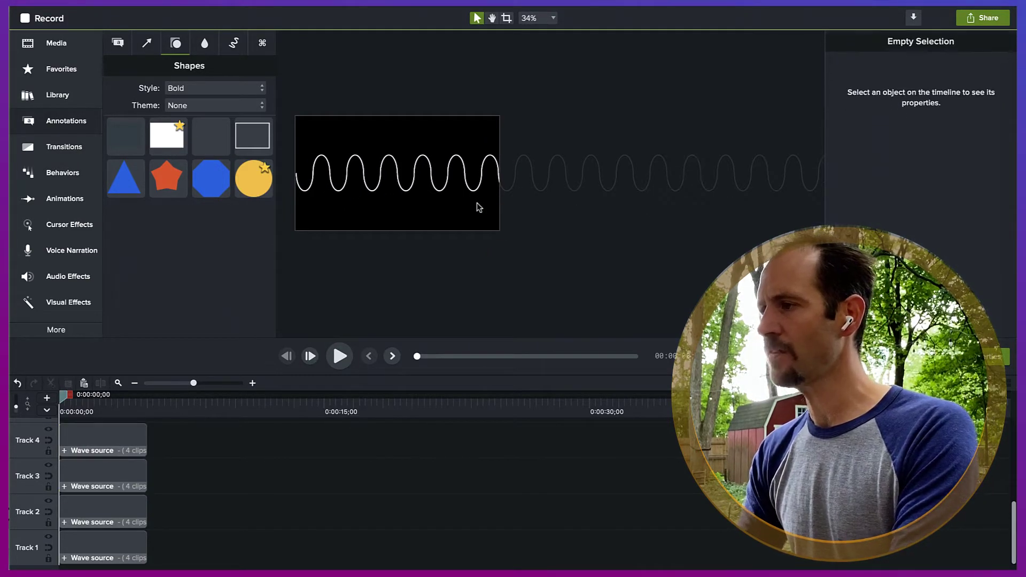
{"action": "scroll", "coordinate": [502, 182], "scroll_direction": "down", "scroll_amount": 1}
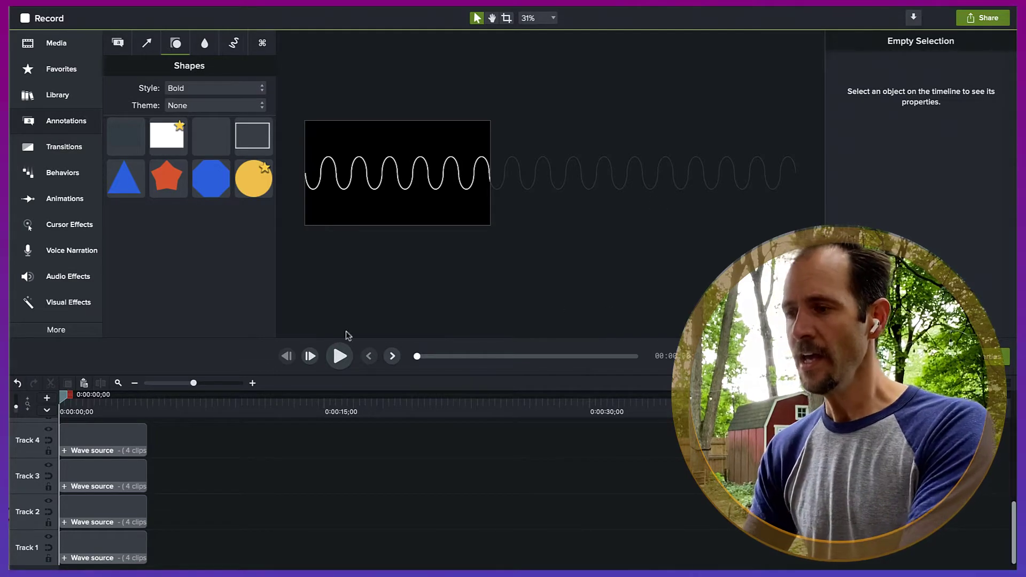
- Add a Custom animation to all four Wave source groups on tracks 1 to 4 together
{"action": "left_click_drag", "start_coordinate": [166, 479], "coordinate": [111, 556]}
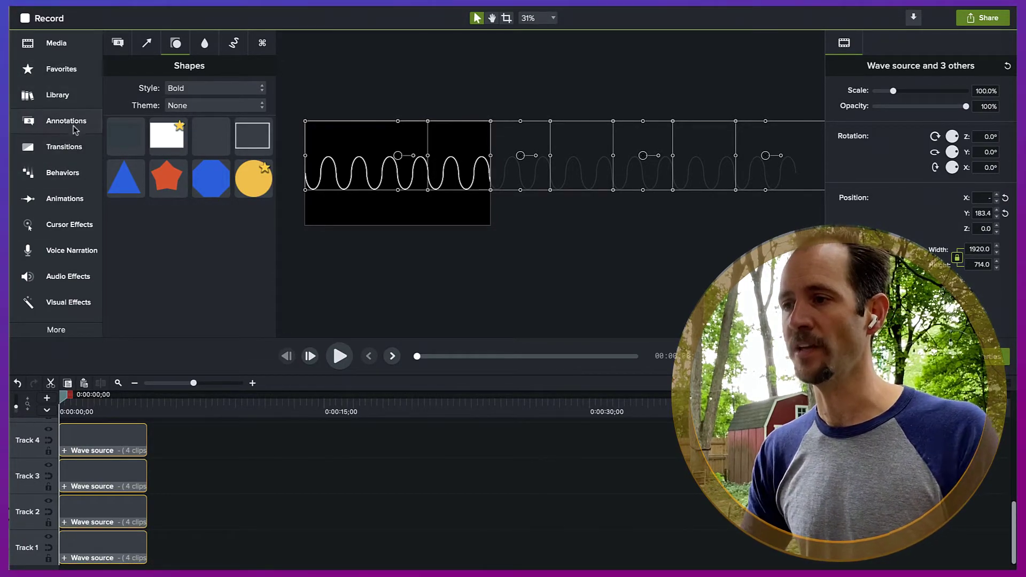
{"action": "left_click", "coordinate": [75, 199]}
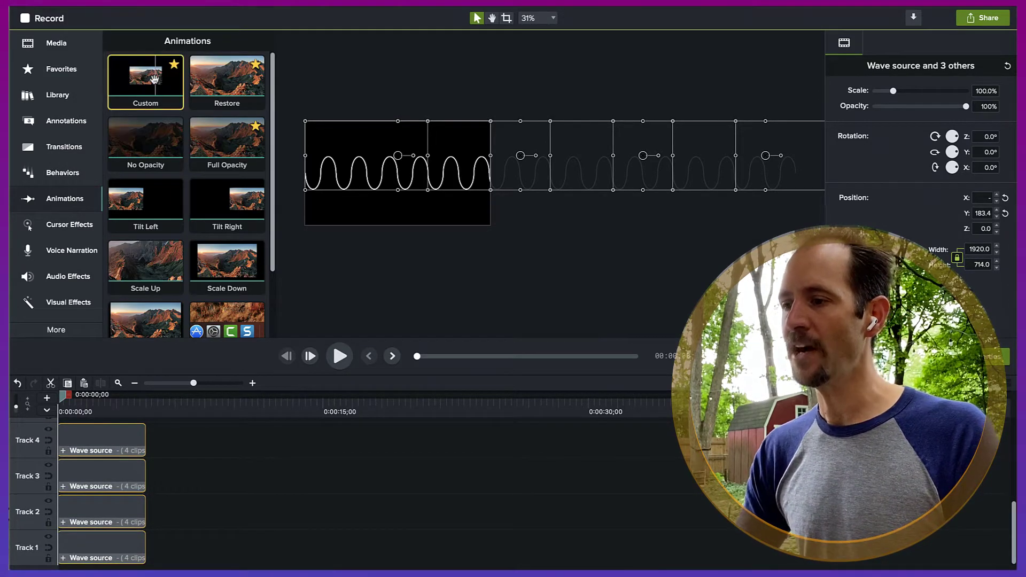
{"action": "left_click_drag", "start_coordinate": [149, 85], "coordinate": [355, 422]}
{"action": "key", "text": "ctrl+z"}
{"action": "key", "text": "ctrl+a"}
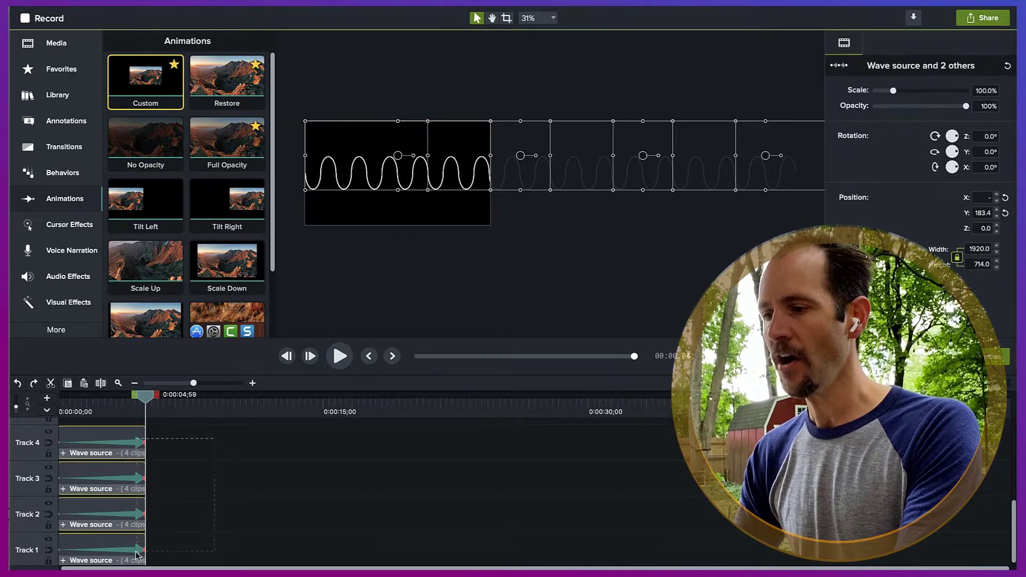
- Extend all four Wave source clips and their animations to about 17 seconds on the timeline
{"action": "left_click_drag", "start_coordinate": [145, 548], "coordinate": [358, 526]}
{"action": "left_click_drag", "start_coordinate": [146, 443], "coordinate": [356, 444]}
{"action": "left_click_drag", "start_coordinate": [146, 479], "coordinate": [357, 479]}
{"action": "left_click_drag", "start_coordinate": [146, 515], "coordinate": [357, 515]}
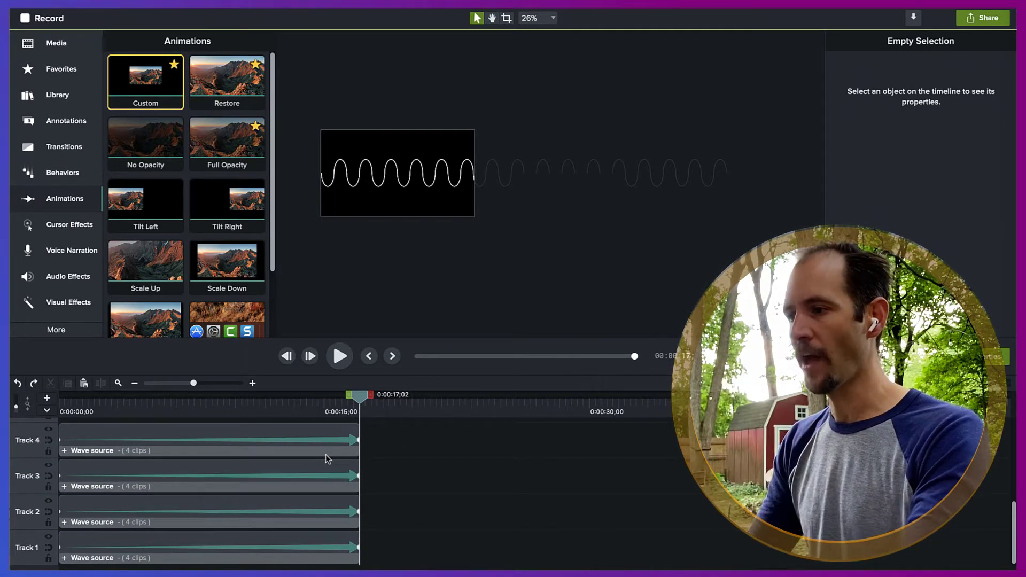
- At the animations' end, shift all four Wave source groups together horizontally until the last copies span the canvas
{"action": "left_click_drag", "start_coordinate": [370, 437], "coordinate": [338, 560]}
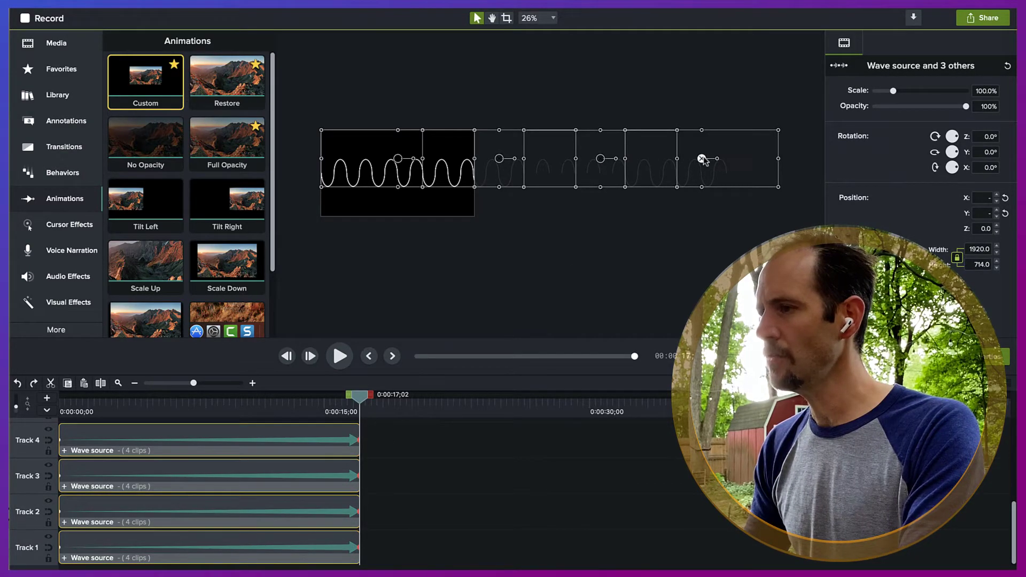
{"action": "left_click_drag", "start_coordinate": [701, 159], "coordinate": [449, 133]}
{"action": "left_click", "coordinate": [305, 420]}
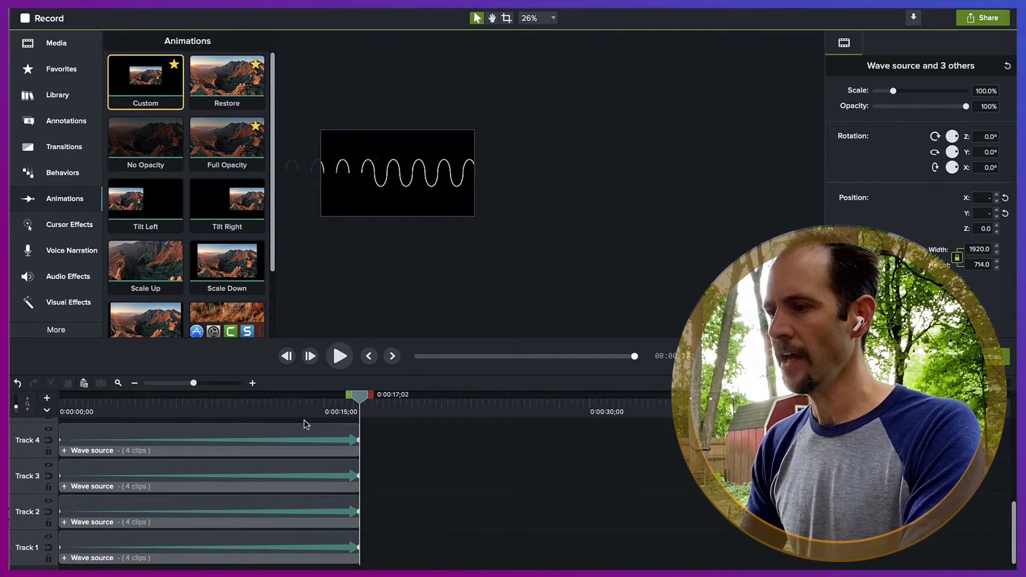
- Play the animation from the start and check how the wave travels across the canvas
{"action": "left_click_drag", "start_coordinate": [304, 410], "coordinate": [50, 420]}
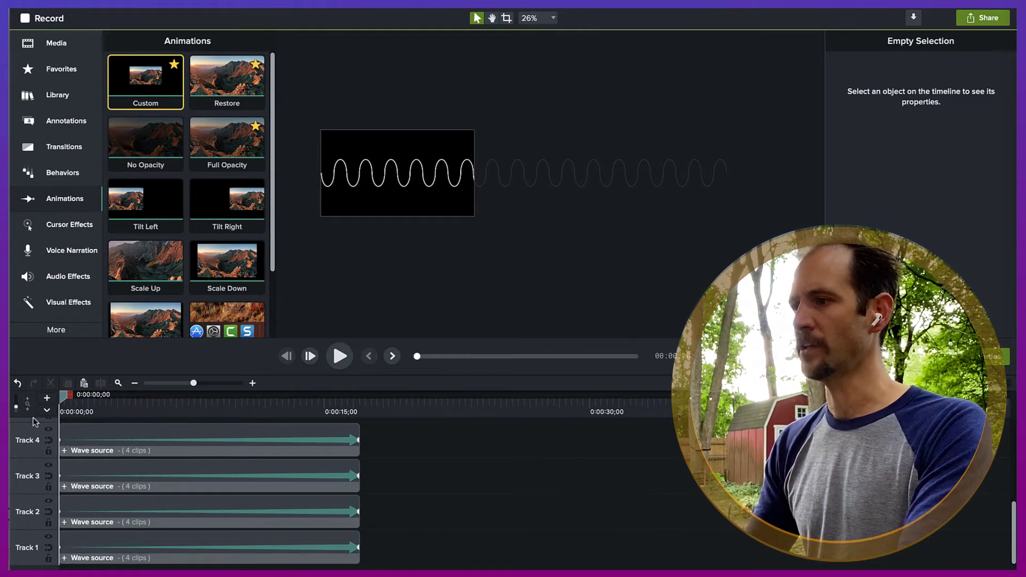
{"action": "key", "text": "space"}
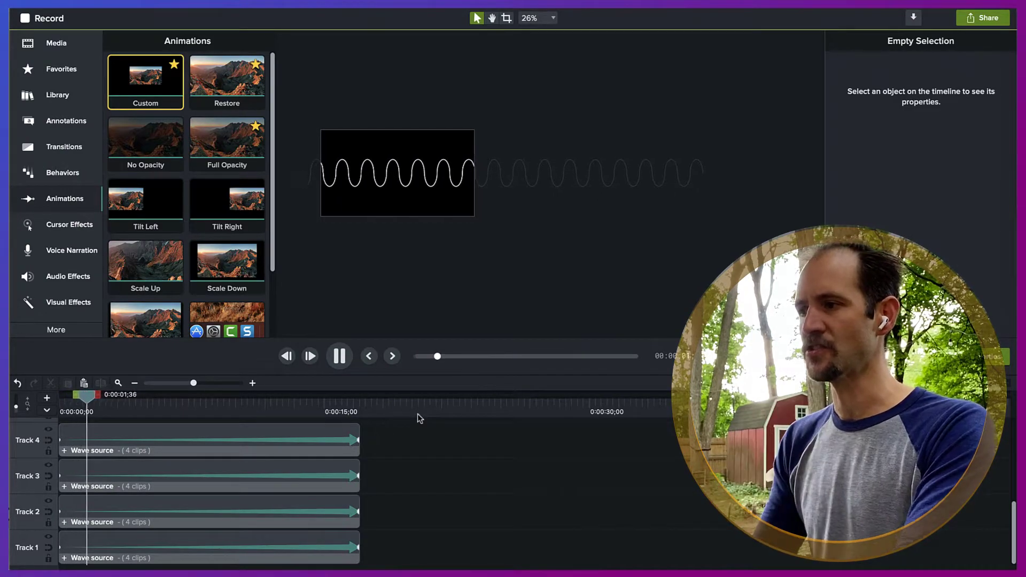
{"action": "scroll", "coordinate": [374, 208], "scroll_direction": "up", "scroll_amount": 3}
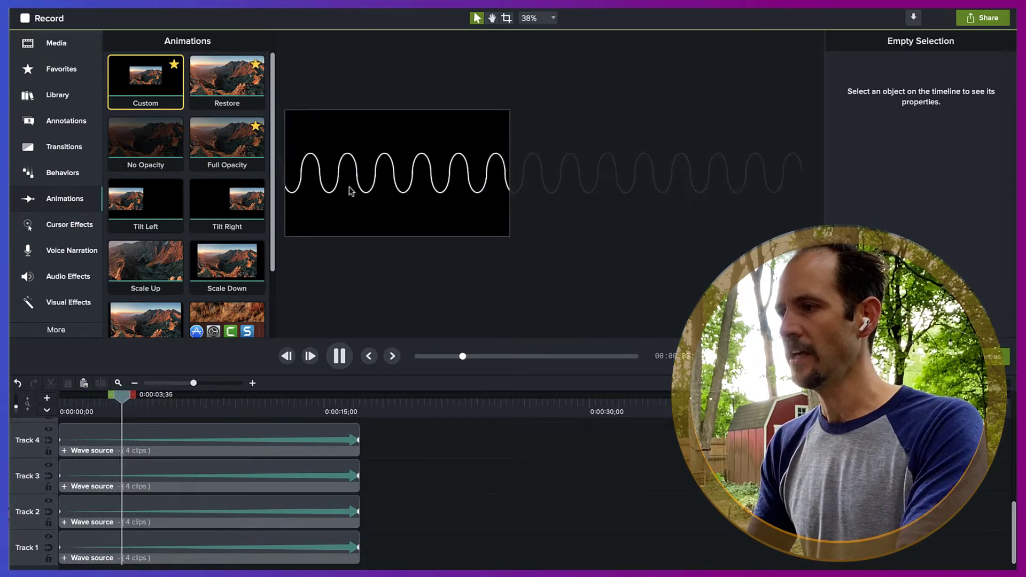
{"action": "key", "text": "space"}
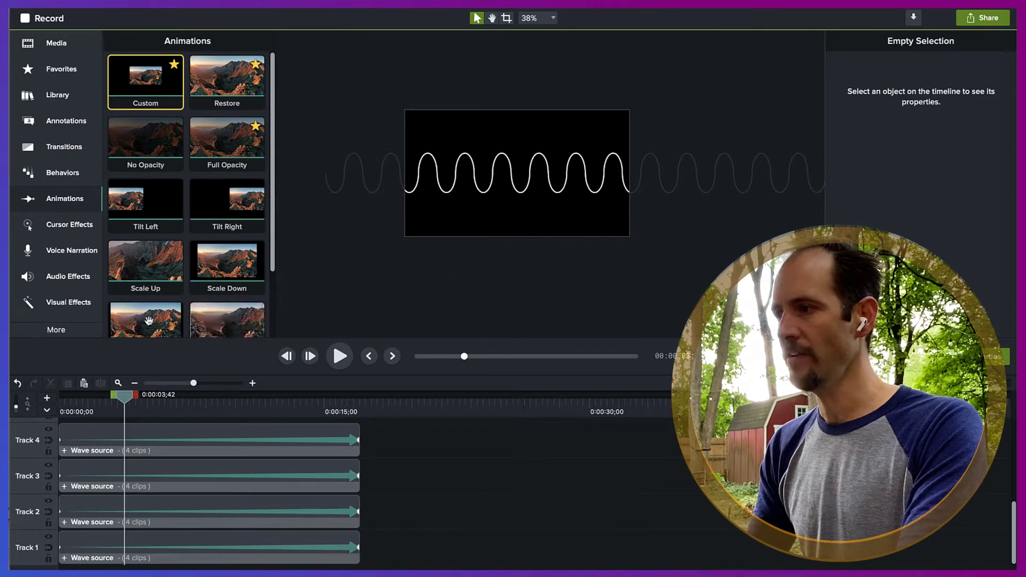
{"action": "key", "text": "space"}
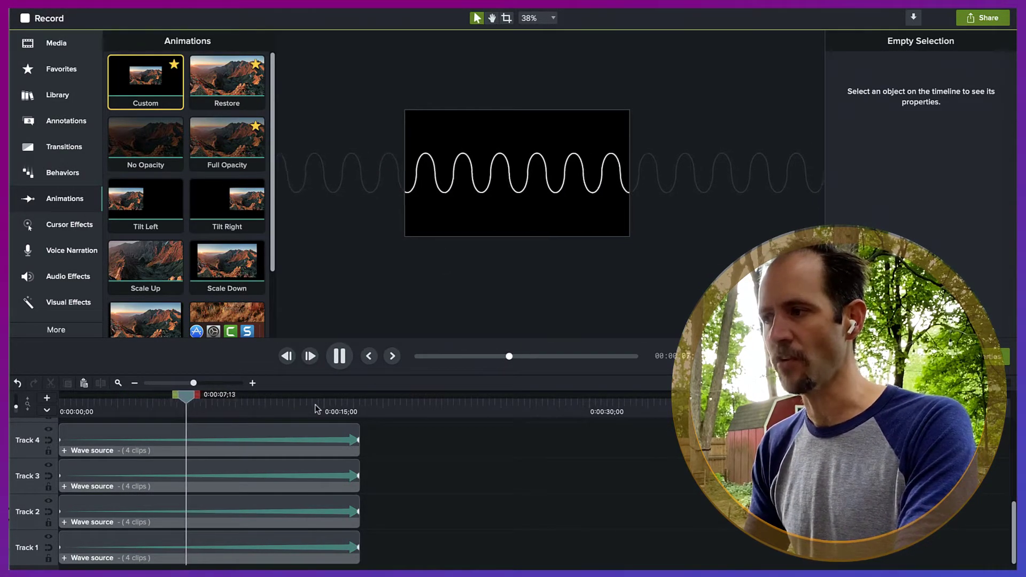
{"action": "key", "text": "space"}
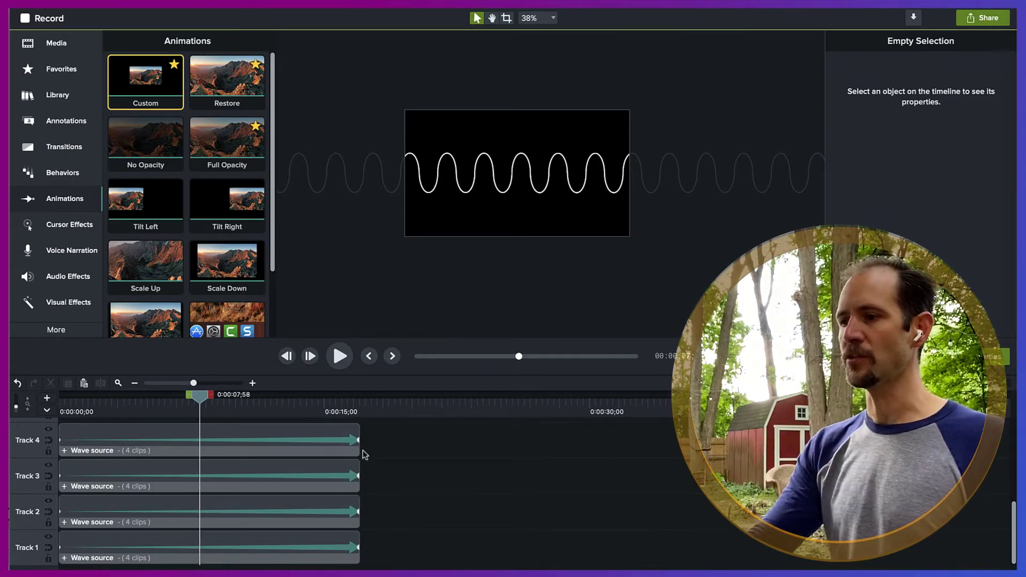
- Group the four animated Wave source clips and rename the new group as "Waves"
{"action": "left_click_drag", "start_coordinate": [387, 452], "coordinate": [248, 557]}
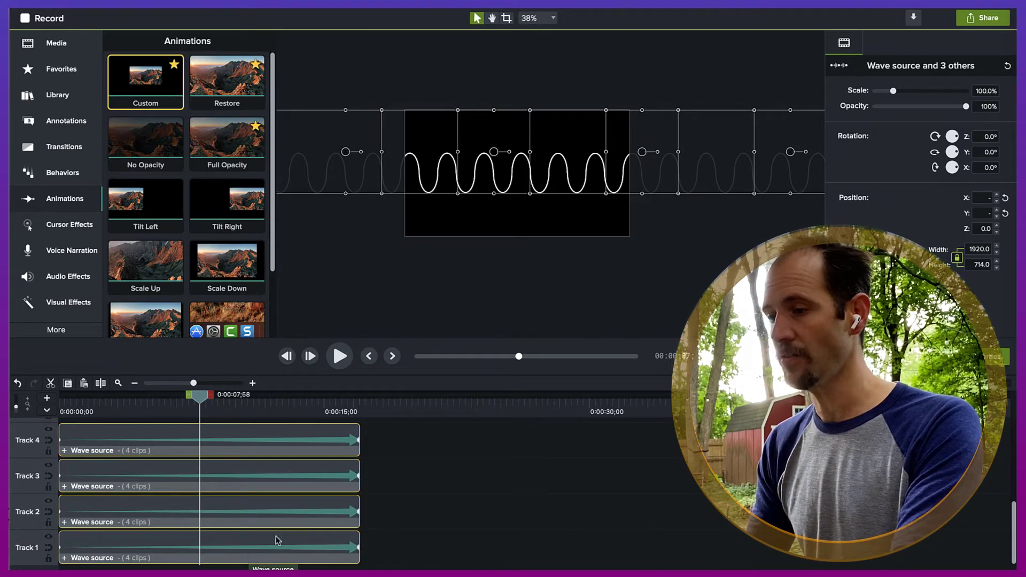
{"action": "key", "text": "ctrl+g"}
{"action": "right_click", "coordinate": [109, 562]}
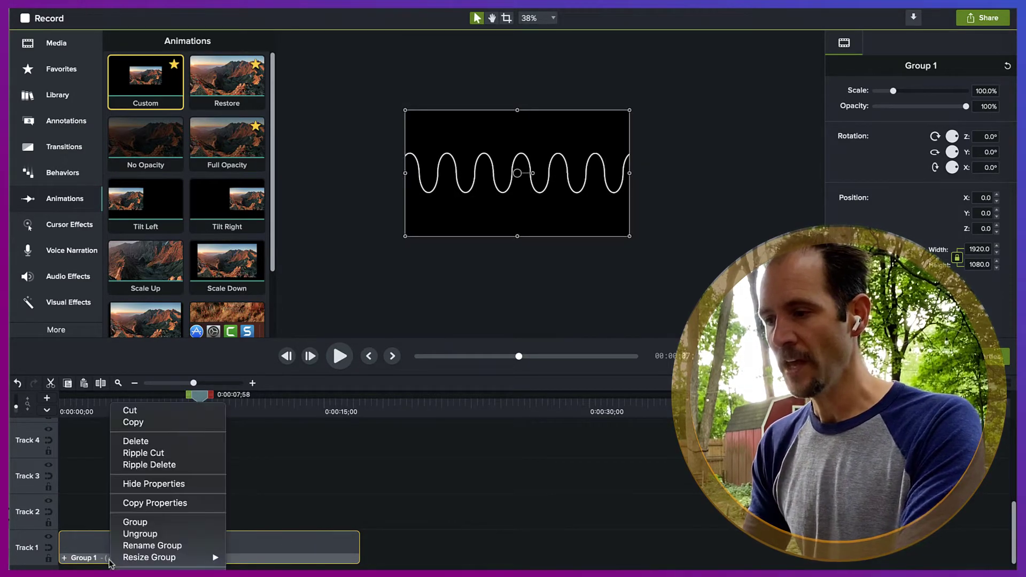
{"action": "left_click", "coordinate": [153, 542]}
{"action": "type", "text": "Waves"}
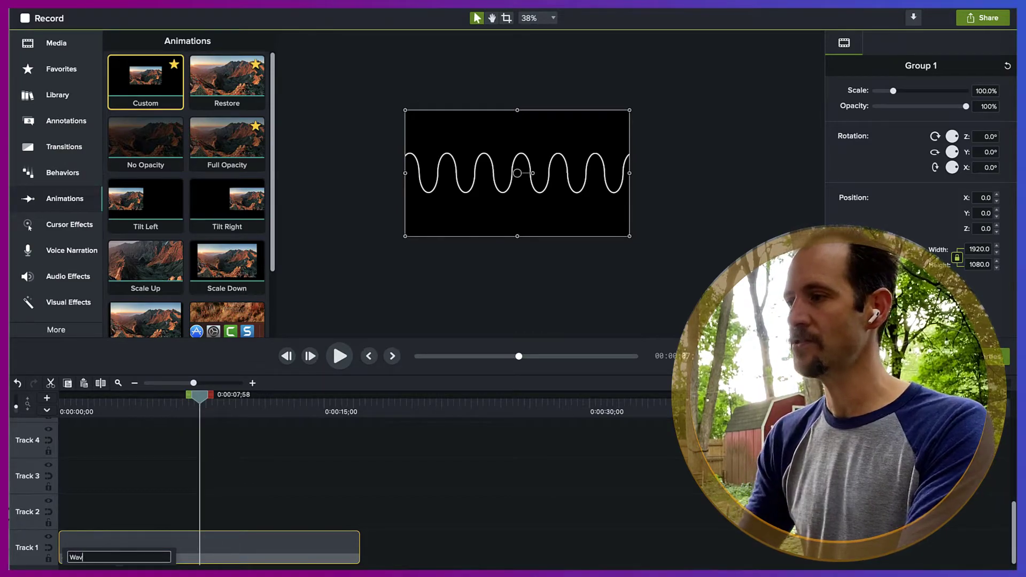
{"action": "key", "text": "Return"}
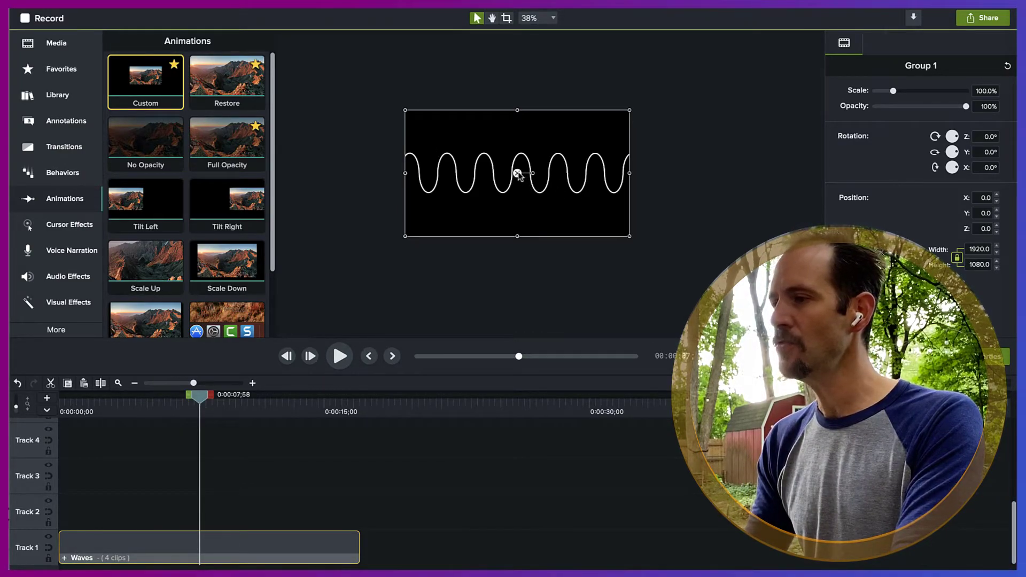
- Move the Waves group horizontally to X -960 so it ends at the canvas centre
{"action": "left_click_drag", "start_coordinate": [517, 174], "coordinate": [405, 172]}
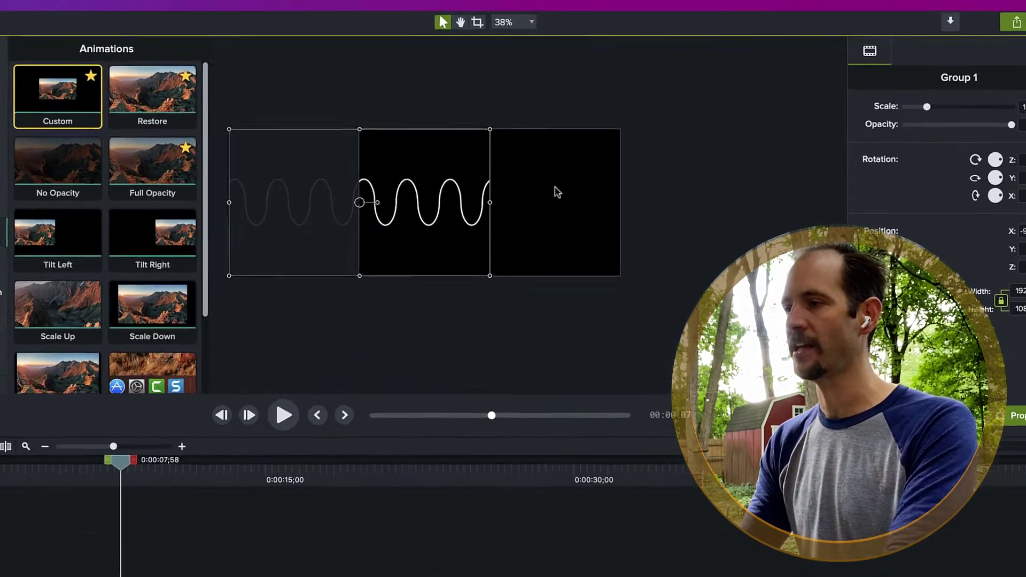
{"action": "left_click", "coordinate": [572, 165]}
{"action": "scroll", "coordinate": [503, 176], "scroll_direction": "up", "scroll_amount": 5}
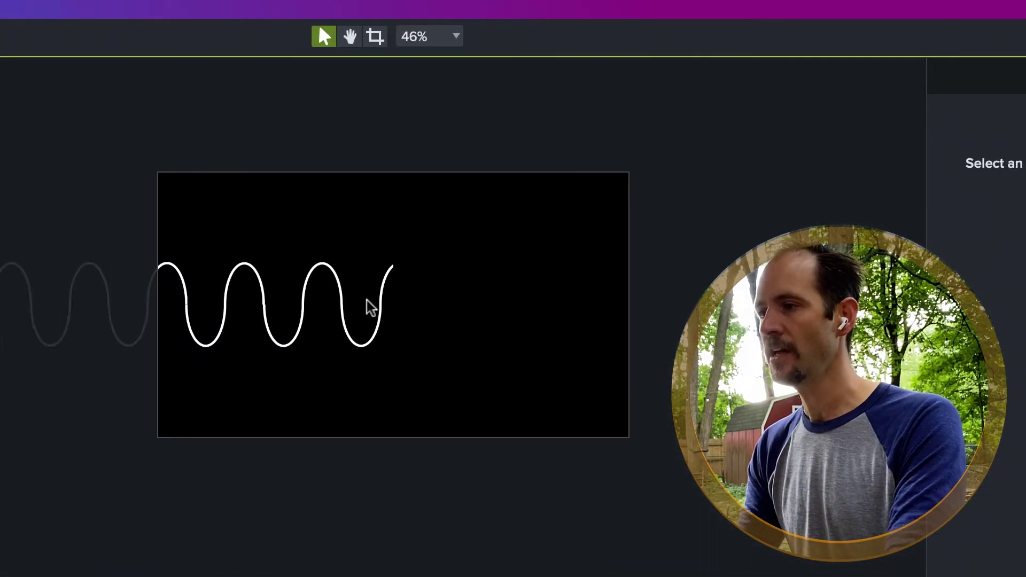
{"action": "scroll", "coordinate": [370, 307], "scroll_direction": "up", "scroll_amount": 1}
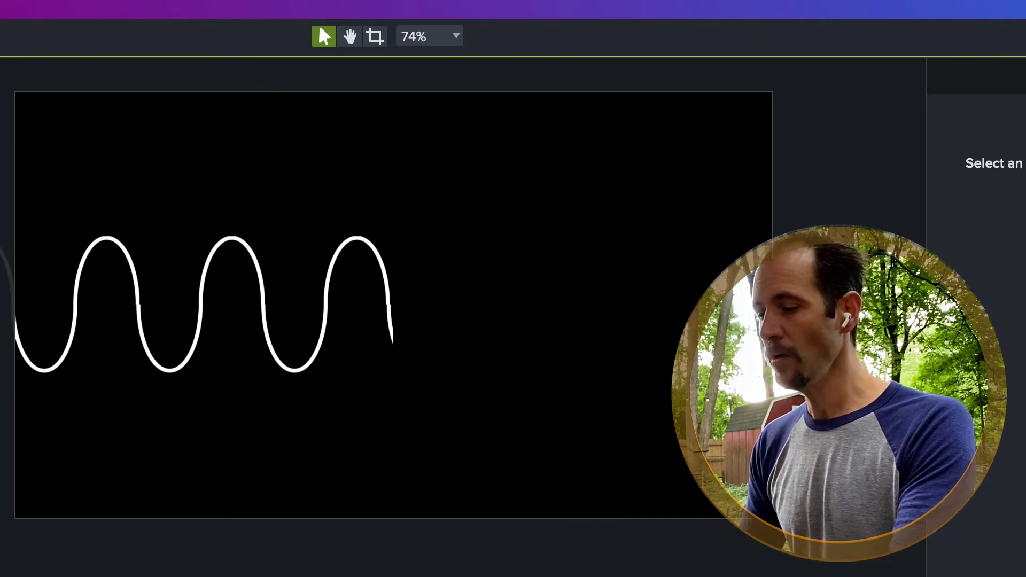
- Duplicate the Waves group onto track 2 and lower the copy to Y -60
{"action": "left_click", "coordinate": [203, 299]}
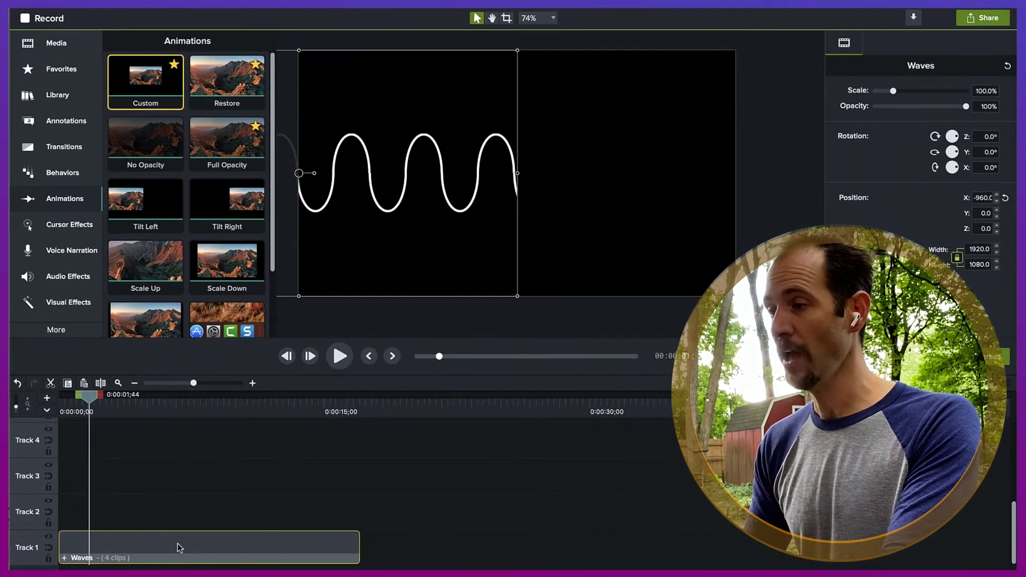
{"action": "left_click_drag", "start_coordinate": [206, 540], "coordinate": [171, 507]}
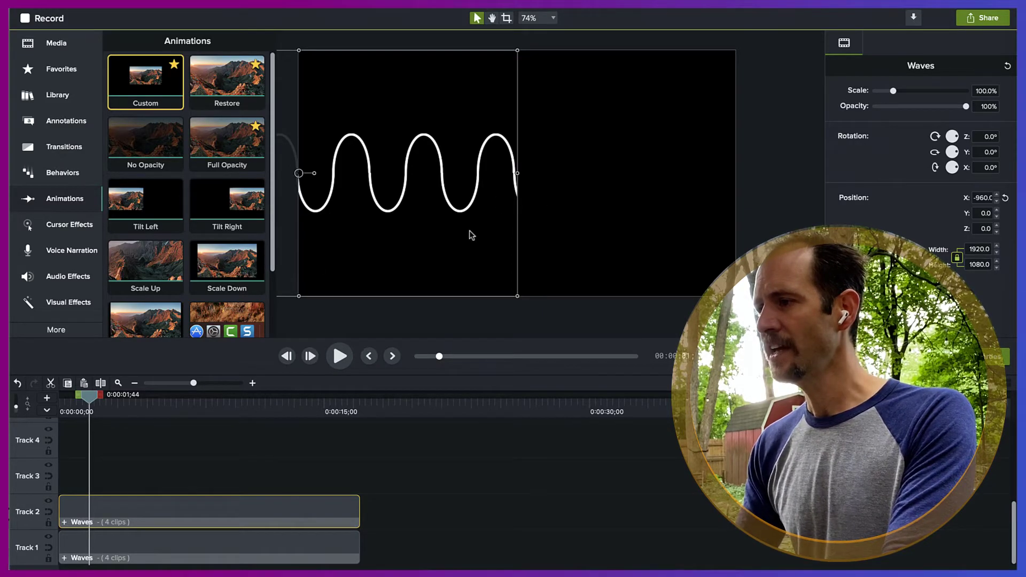
{"action": "key", "text": "Down"}
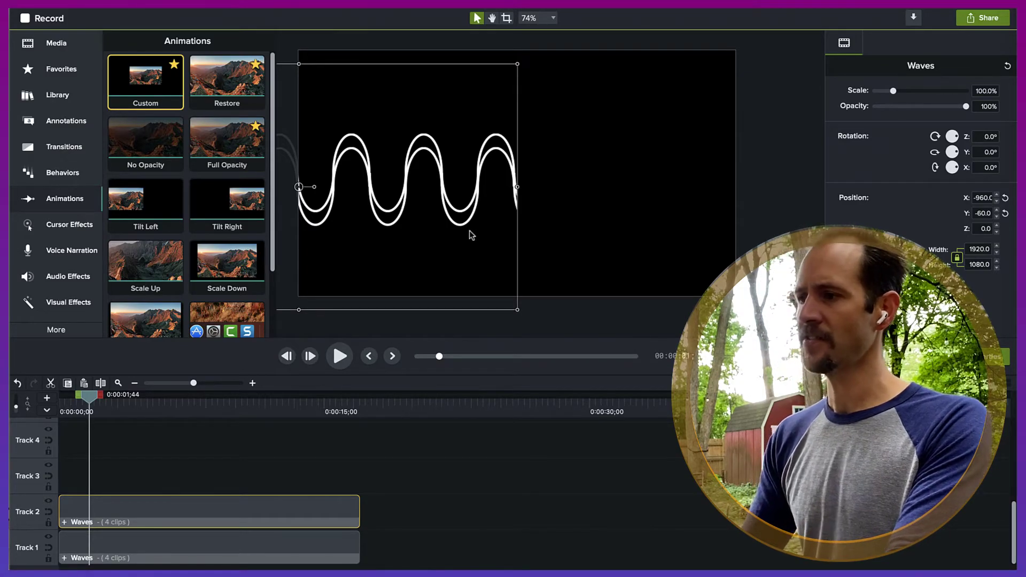
- Play the two offset waves from the start to check their combined motion
{"action": "key", "text": "Home"}
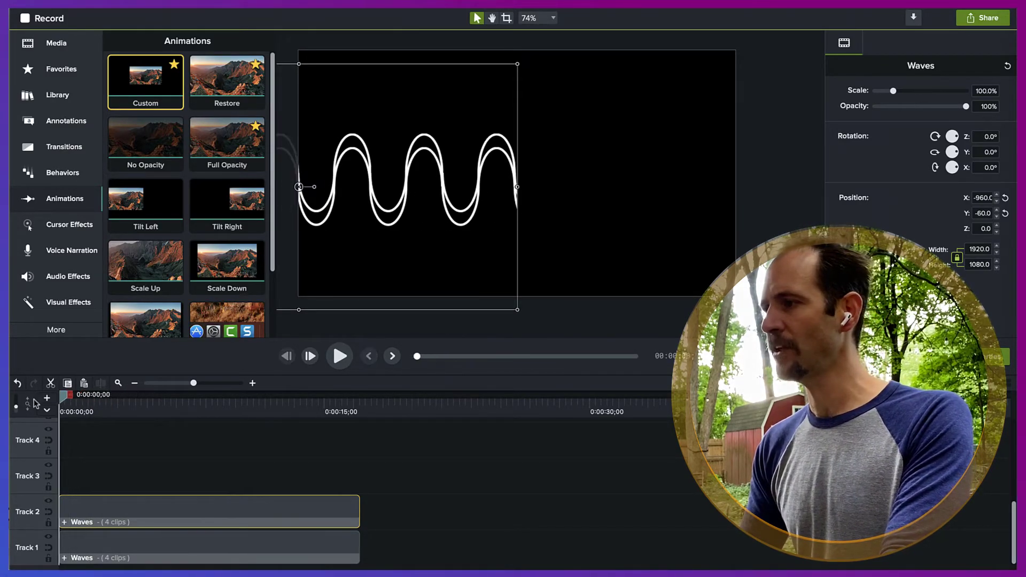
{"action": "left_click", "coordinate": [768, 215]}
{"action": "key", "text": "space"}
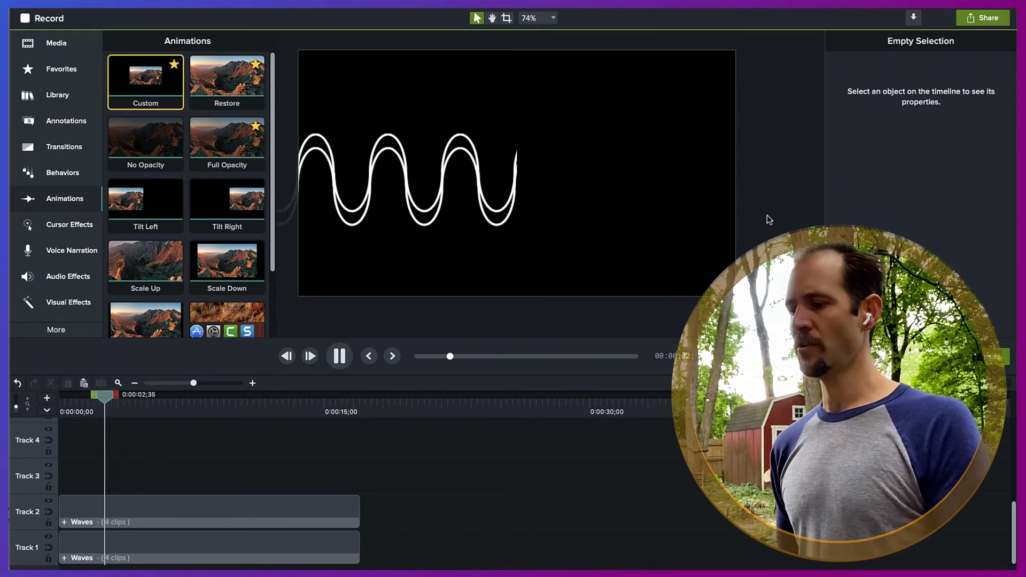
{"action": "key", "text": "space"}
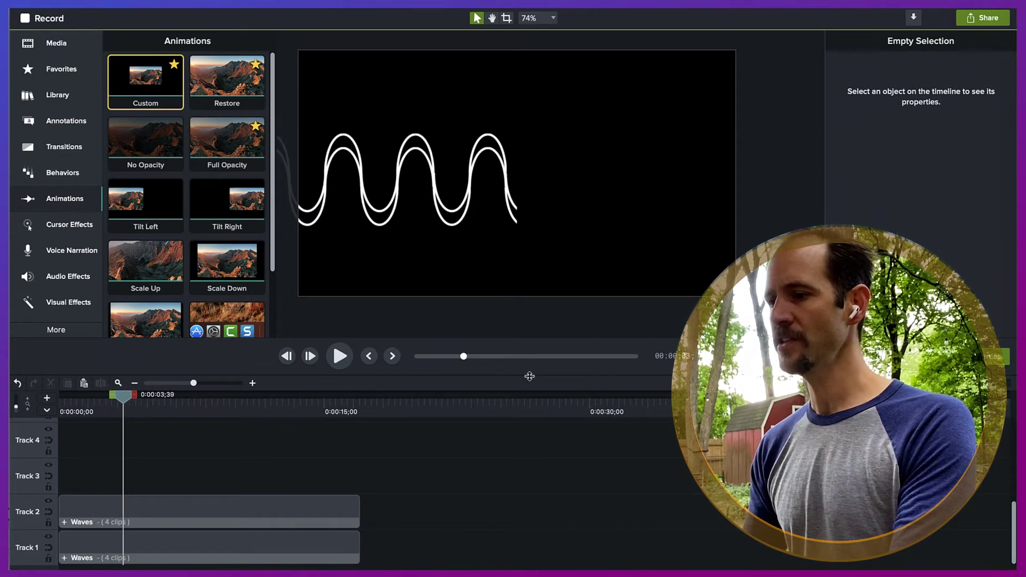
- Reposition the Waves copy on track 2 to X -911 and Y 0 so it is offset only horizontally
{"action": "left_click", "coordinate": [262, 511]}
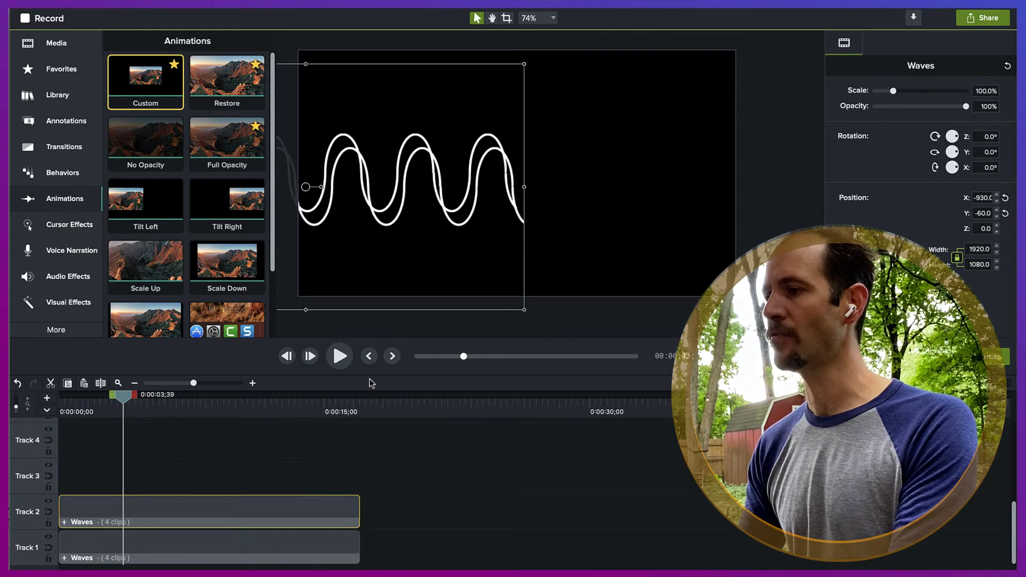
{"action": "key", "text": "shift+Right"}
{"action": "key", "text": "shift+Up"}
{"action": "key", "text": "shift+Up"}
{"action": "key", "text": "shift+Up"}
{"action": "key", "text": "shift+Up"}
{"action": "key", "text": "shift+Up"}
{"action": "key", "text": "shift+Up"}
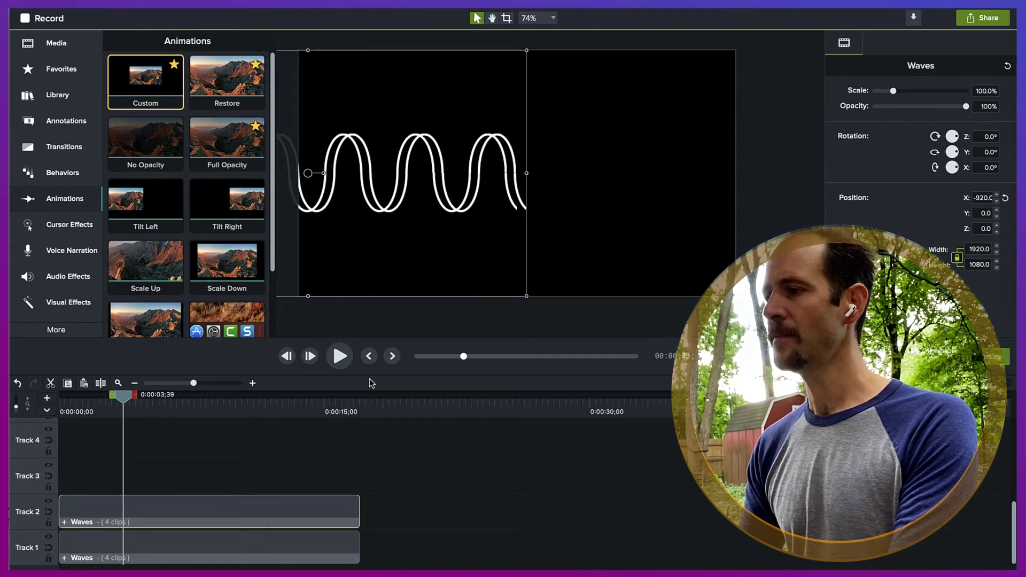
{"action": "key", "text": "Right"}
{"action": "key", "text": "Right"}
{"action": "key", "text": "Right"}
{"action": "key", "text": "Right"}
{"action": "key", "text": "Right"}
{"action": "key", "text": "Right"}
{"action": "key", "text": "Right"}
{"action": "key", "text": "Right"}
{"action": "key", "text": "Right"}
{"action": "key", "text": "Right"}
{"action": "key", "text": "Right"}
{"action": "key", "text": "Right"}
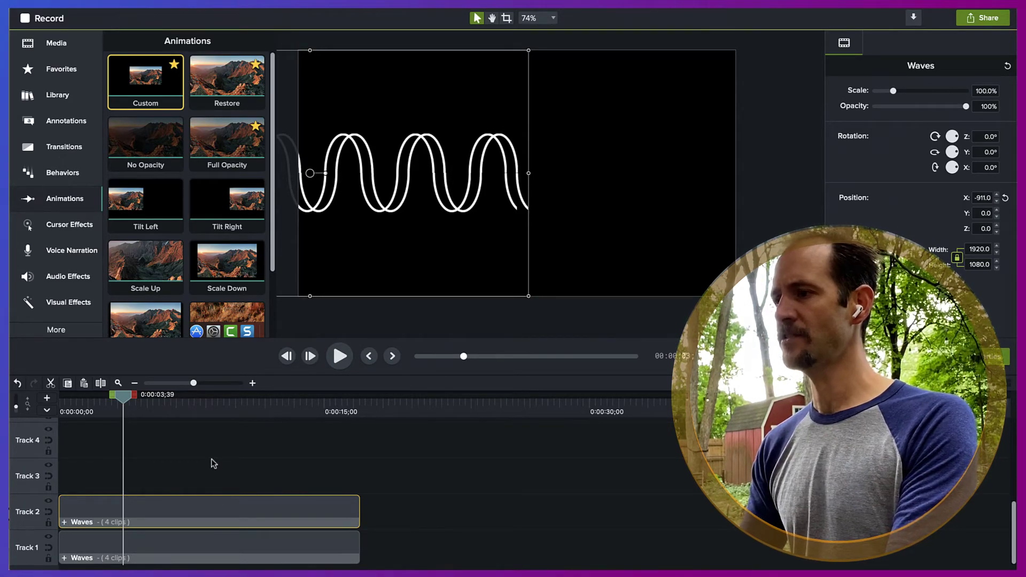
- Paste a third Waves copy on track 3, align it to the timeline start and shift it to X -871
{"action": "key", "text": "super+v"}
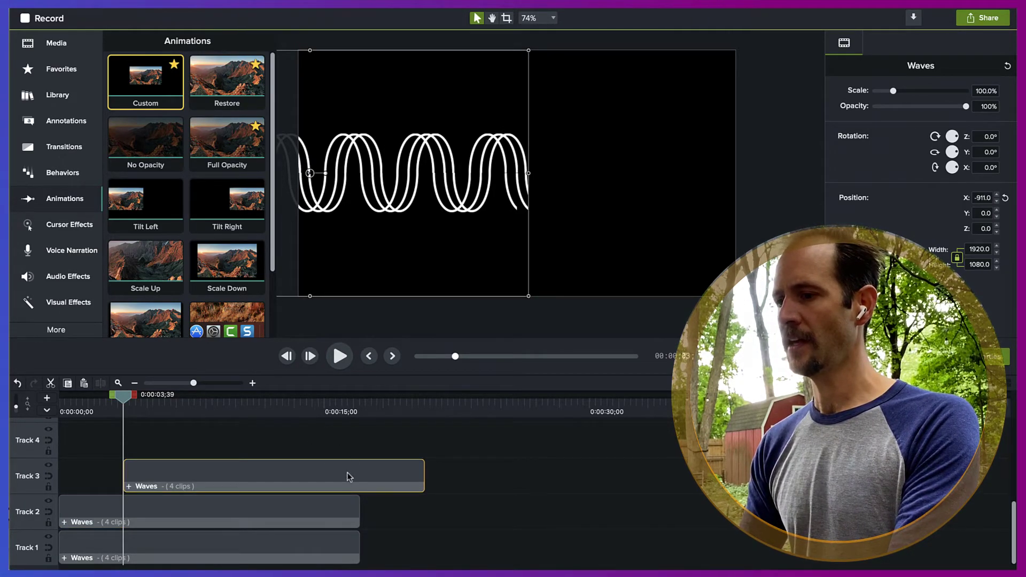
{"action": "left_click_drag", "start_coordinate": [348, 476], "coordinate": [255, 475]}
{"action": "key", "text": "shift+Right"}
{"action": "key", "text": "shift+Right"}
{"action": "key", "text": "shift+Right"}
{"action": "key", "text": "shift+Right"}
{"action": "key", "text": "shift+Right"}
{"action": "key", "text": "shift+Right"}
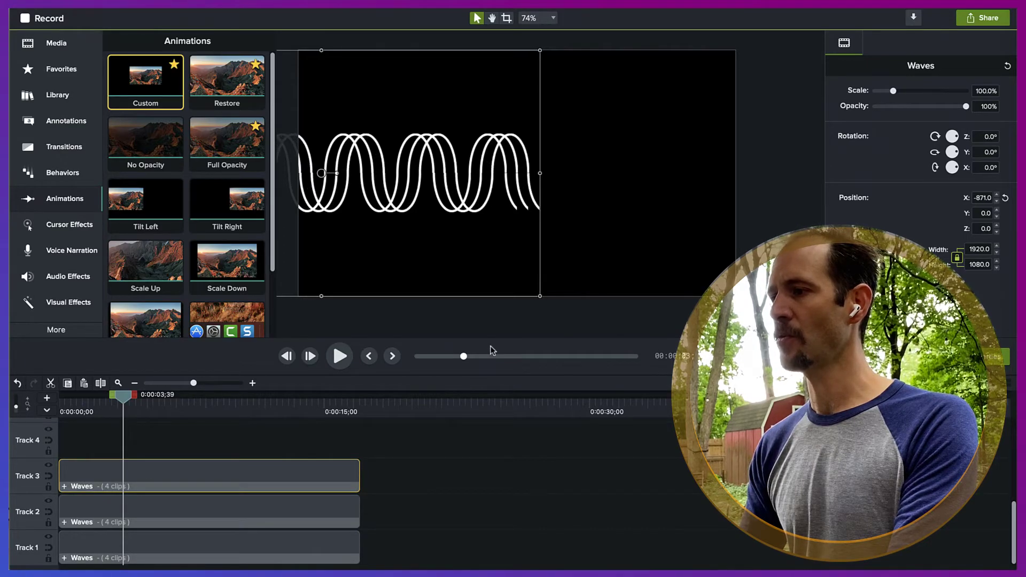
- Play the three offset waves from the start to check the layered motion
{"action": "left_click_drag", "start_coordinate": [123, 398], "coordinate": [23, 413]}
{"action": "left_click", "coordinate": [737, 228]}
{"action": "key", "text": "space"}
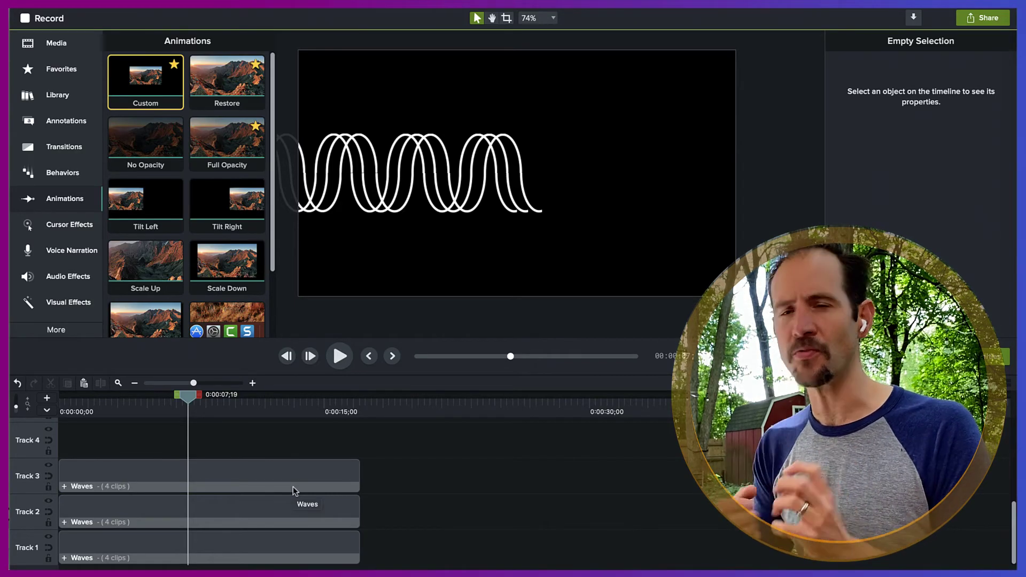
- Apply the Color Tint visual effect to the Waves groups on tracks 3, 2 and 1
{"action": "left_click", "coordinate": [321, 482]}
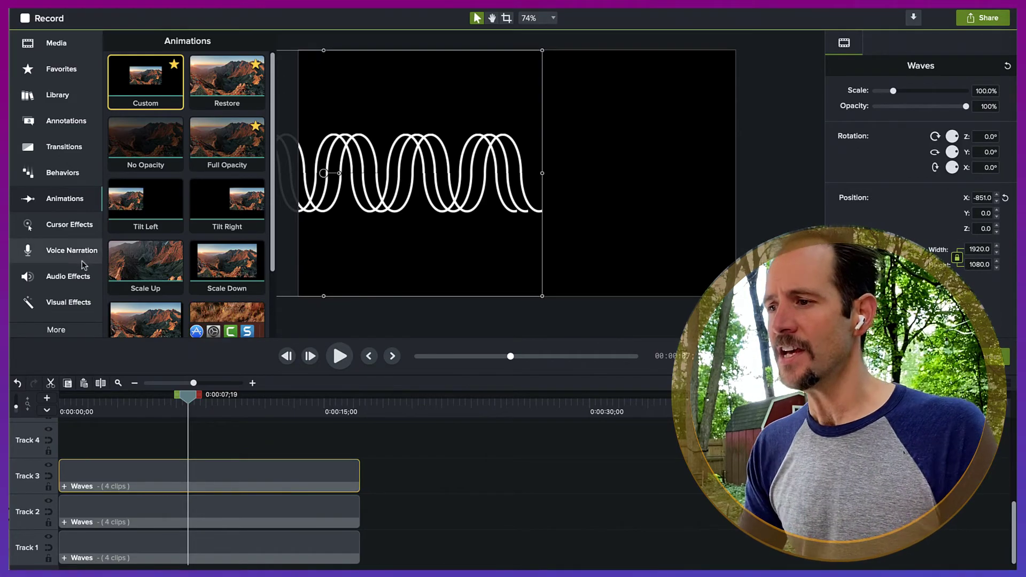
{"action": "left_click", "coordinate": [68, 302]}
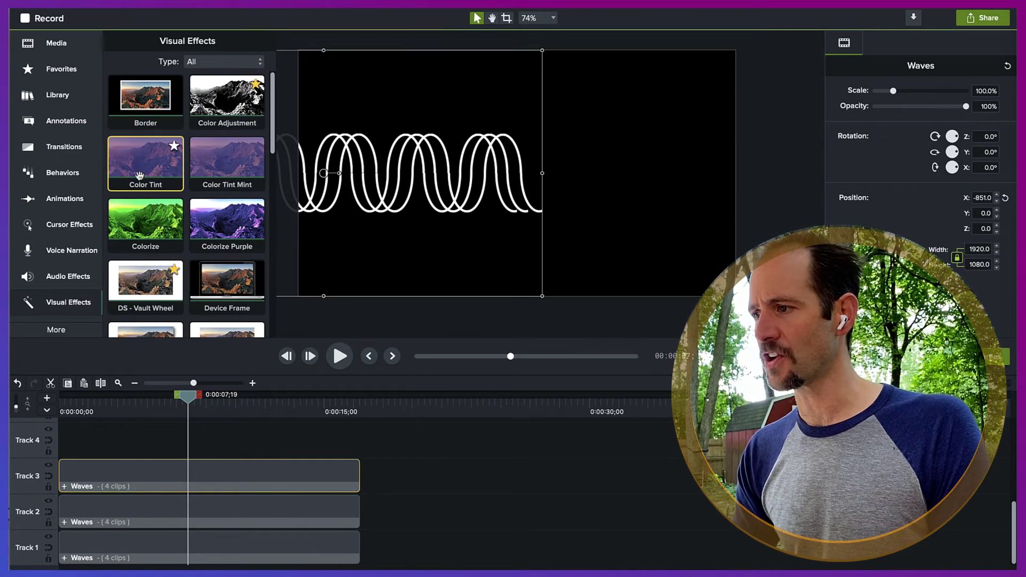
{"action": "left_click_drag", "start_coordinate": [140, 171], "coordinate": [142, 473]}
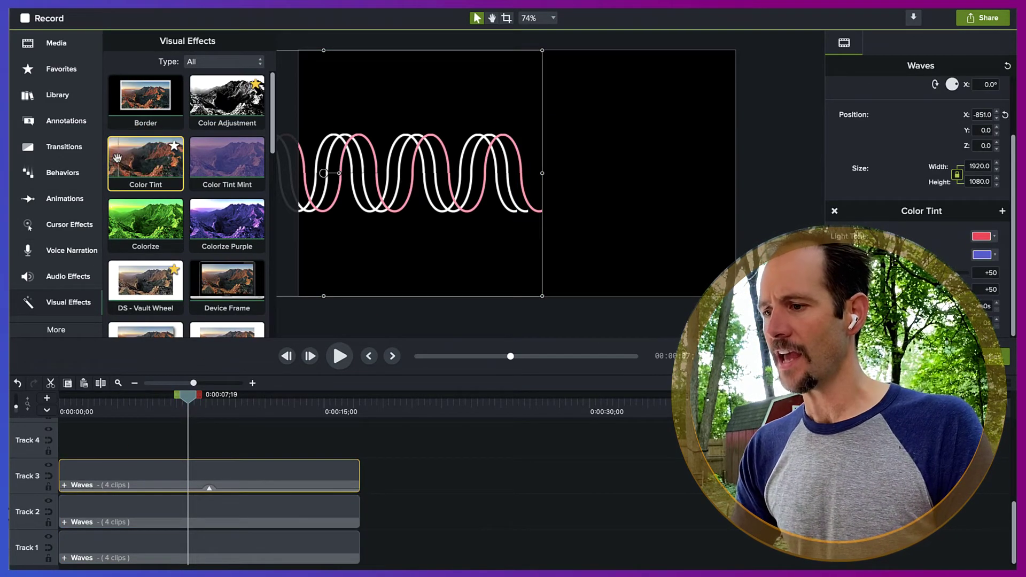
{"action": "left_click_drag", "start_coordinate": [148, 164], "coordinate": [149, 518]}
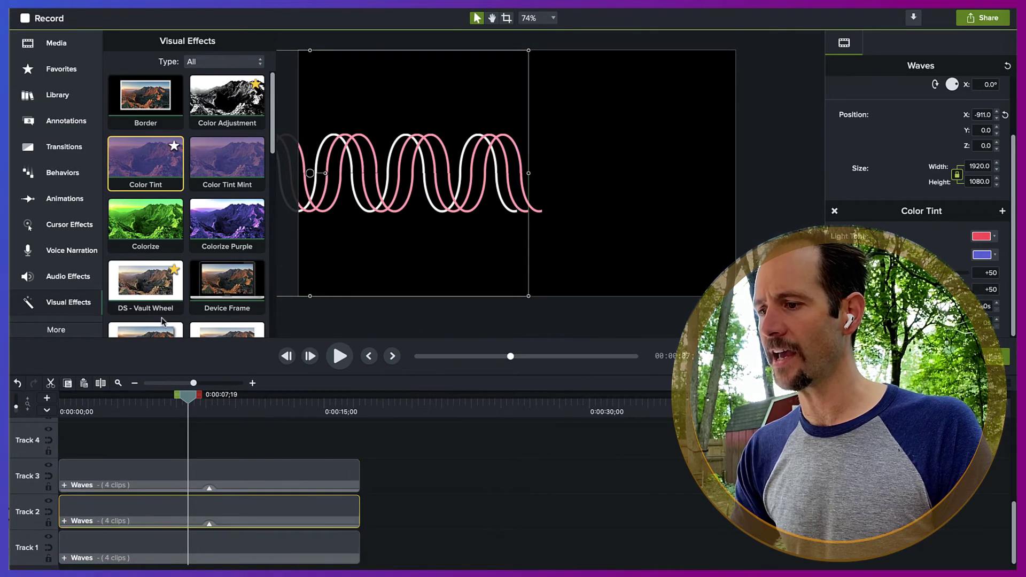
{"action": "left_click_drag", "start_coordinate": [145, 161], "coordinate": [144, 547]}
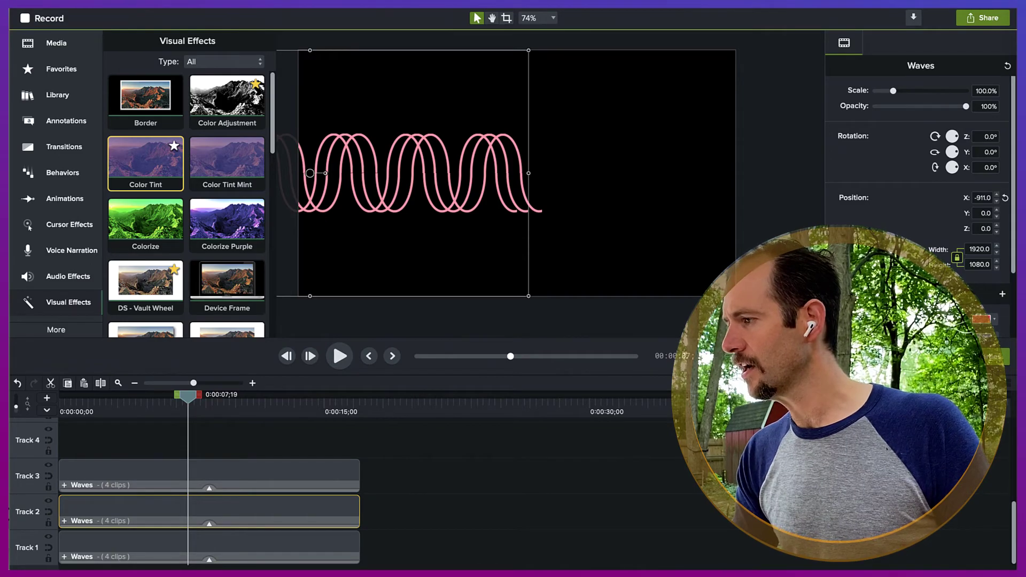
- Change the Color Tint light tone of the Waves group on track 2 to blue-violet and raise its tint amount to 100
{"action": "left_click", "coordinate": [980, 322]}
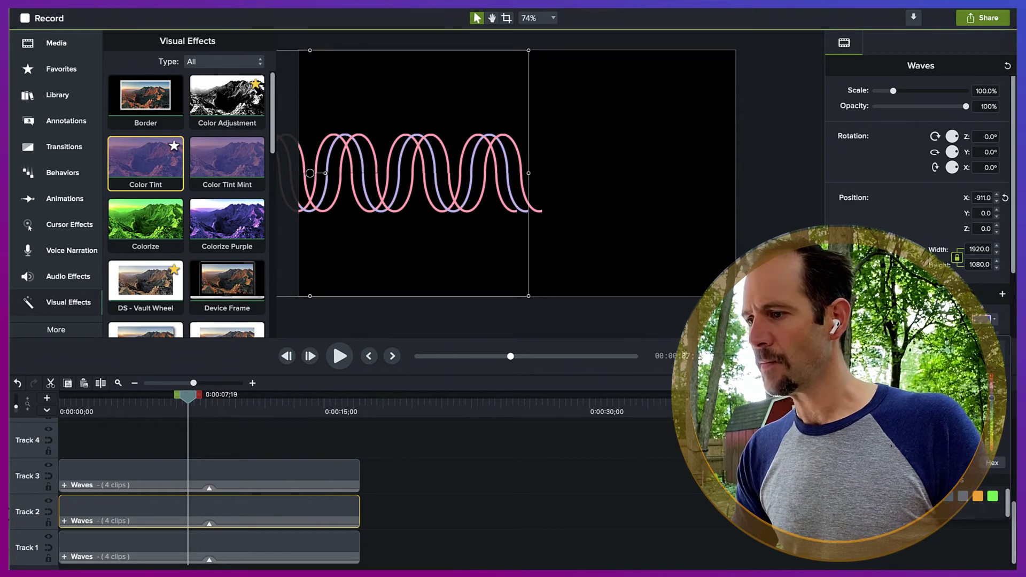
{"action": "left_click", "coordinate": [978, 497]}
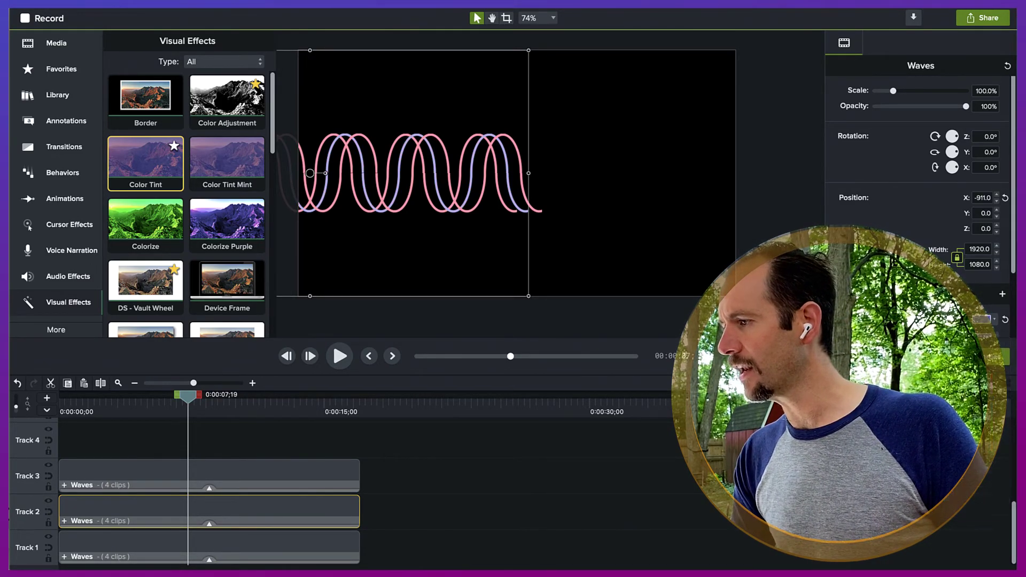
{"action": "scroll", "coordinate": [919, 160], "scroll_direction": "down", "scroll_amount": 1}
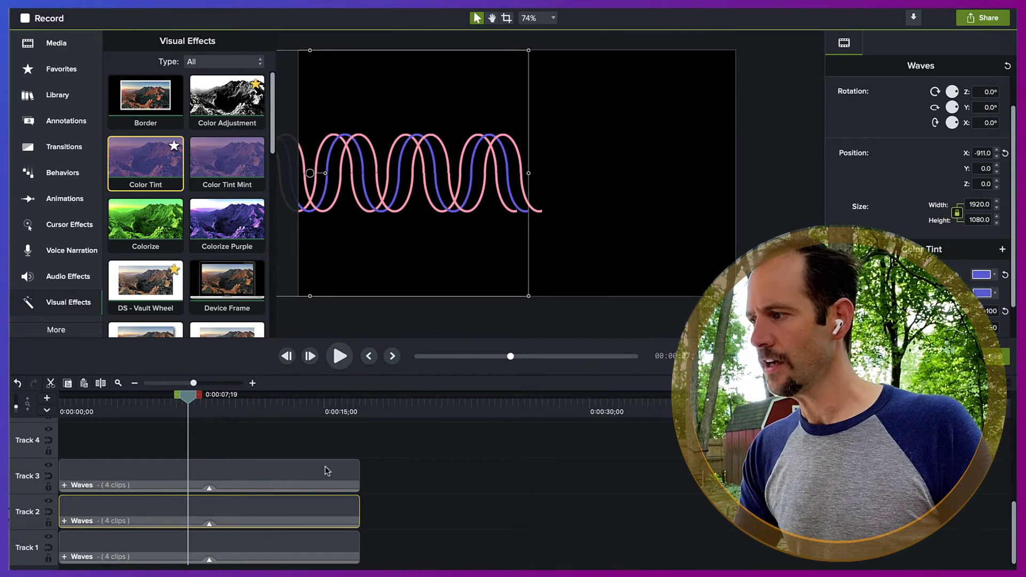
- Raise the Color Tint amount of the Waves group on track 3 to 100 for a solid red line
{"action": "left_click", "coordinate": [327, 470]}
{"action": "scroll", "coordinate": [946, 260], "scroll_direction": "down", "scroll_amount": 3}
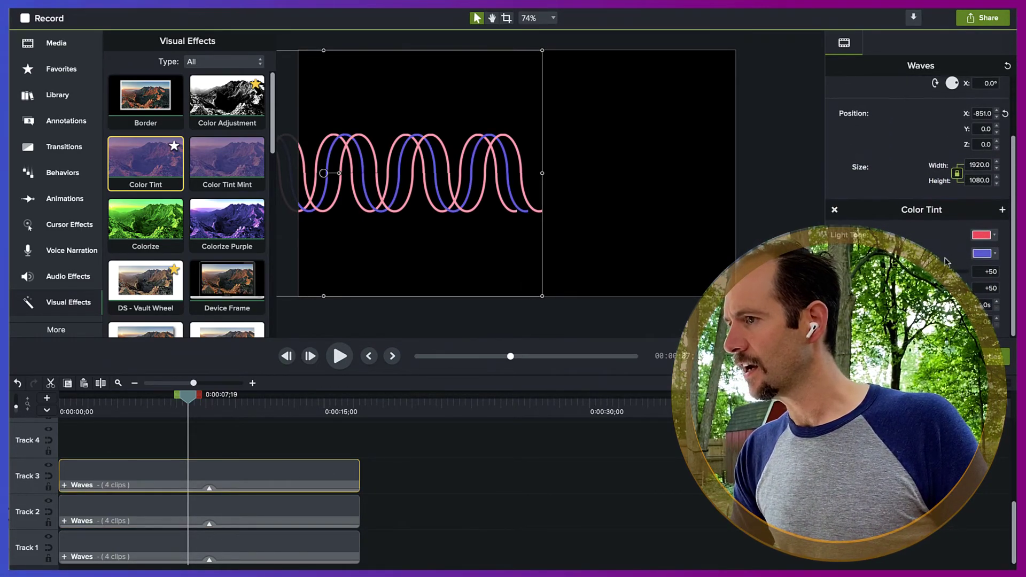
{"action": "left_click_drag", "start_coordinate": [944, 271], "coordinate": [1004, 274]}
- Remove the Color Tint effect from the Waves group on track 1 and clear the selection
{"action": "left_click", "coordinate": [257, 550]}
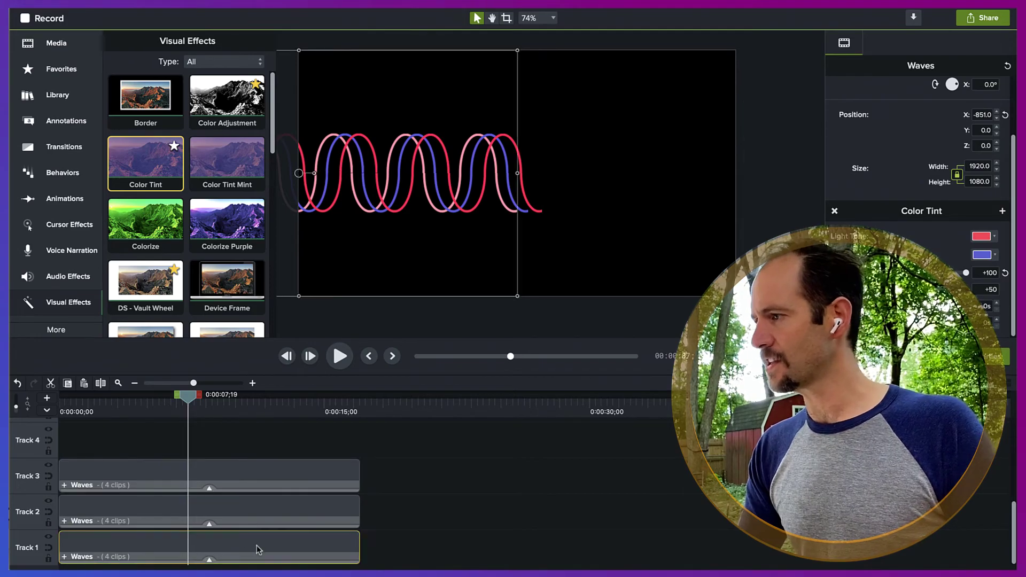
{"action": "scroll", "coordinate": [838, 211], "scroll_direction": "down", "scroll_amount": 3}
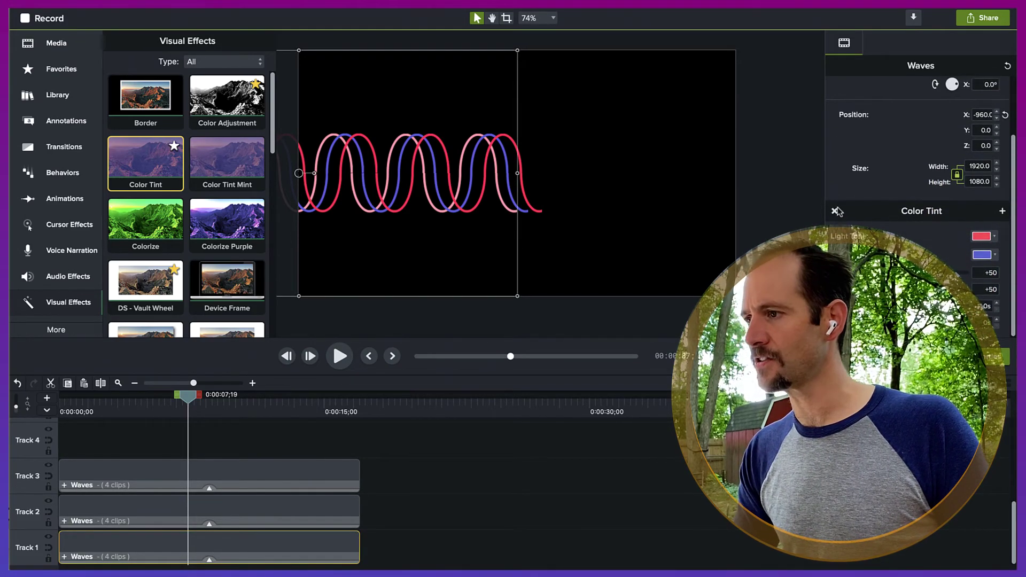
{"action": "left_click", "coordinate": [835, 210]}
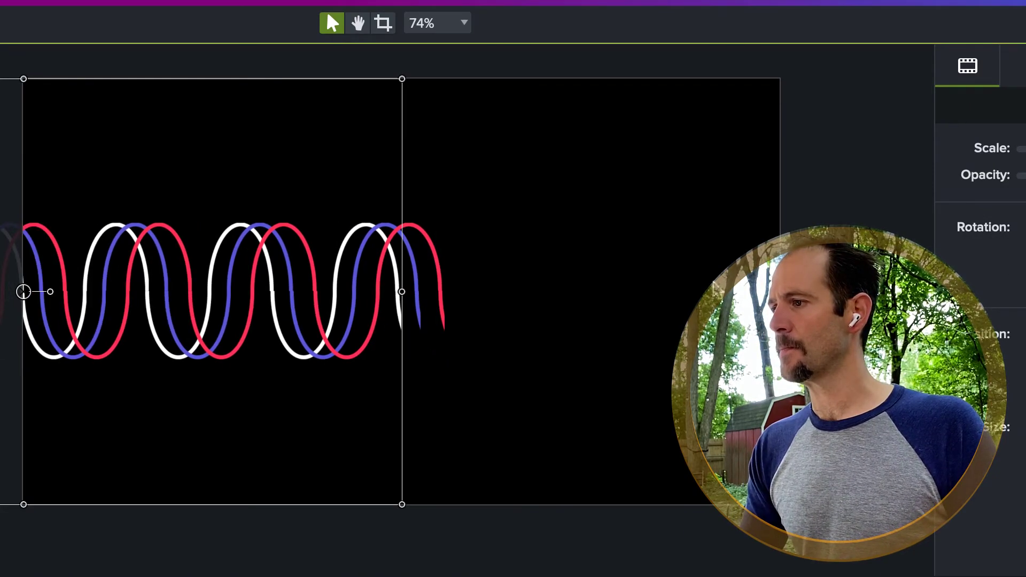
{"action": "key", "text": "Escape"}
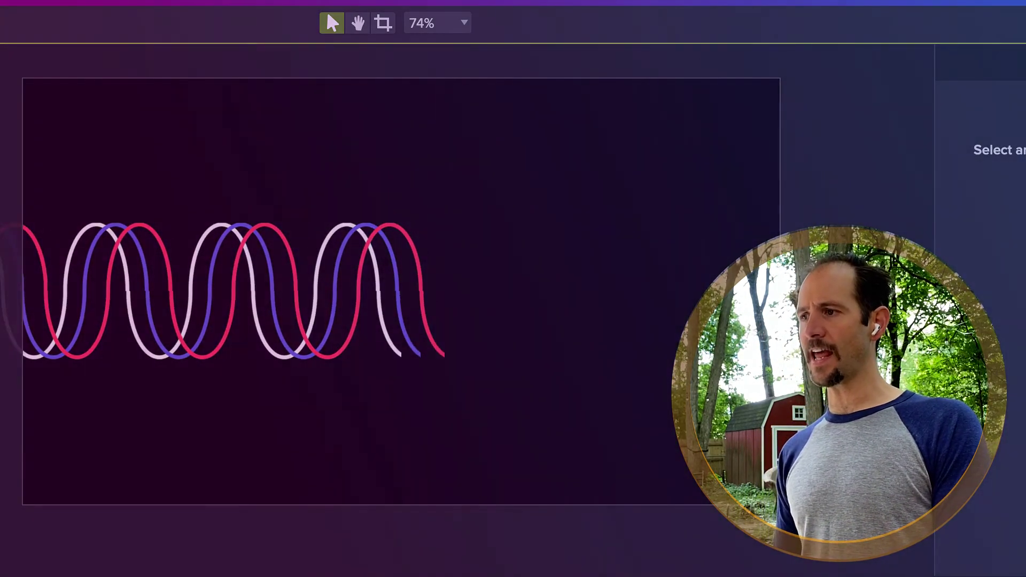